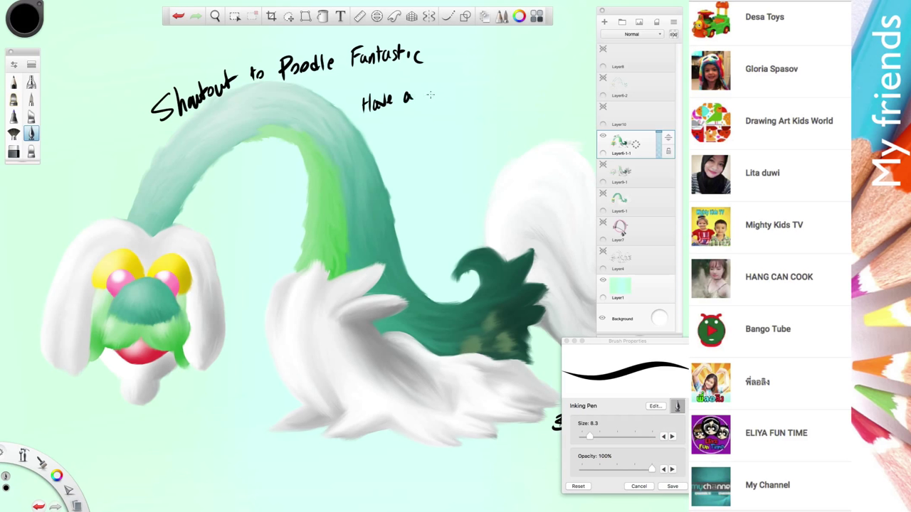
Continue the handwritten message after "Have a" in black with the Inking Pen at size 8.3
{"action": "mouse_move", "coordinate": [454, 78]}
{"action": "left_mouse_down"}
{"action": "mouse_move", "coordinate": [483, 81]}
{"action": "mouse_move", "coordinate": [483, 98]}
{"action": "mouse_move", "coordinate": [500, 87]}
{"action": "mouse_move", "coordinate": [507, 55]}
{"action": "mouse_move", "coordinate": [526, 87]}
{"action": "left_mouse_up"}
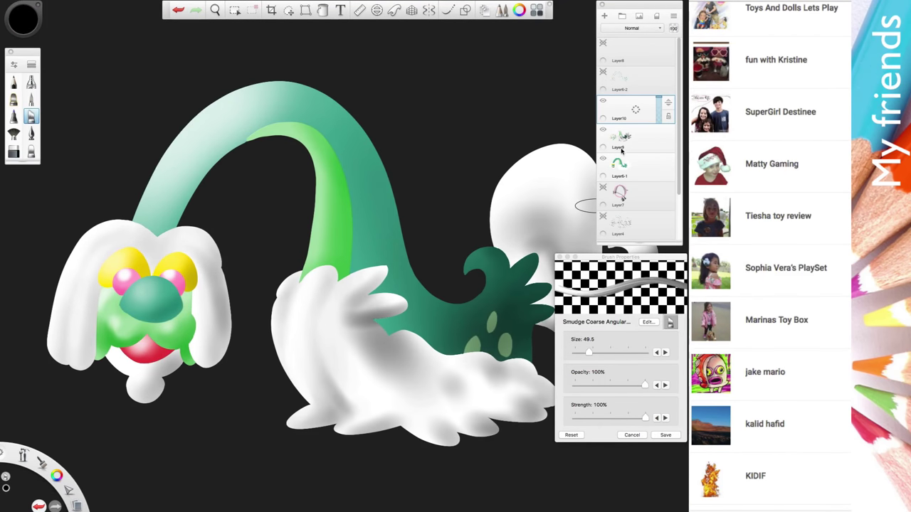
Move the brush properties out of the way and duplicate Layer9
{"action": "left_click_drag", "start_coordinate": [620, 257], "coordinate": [629, 314]}
{"action": "left_click", "coordinate": [620, 147]}
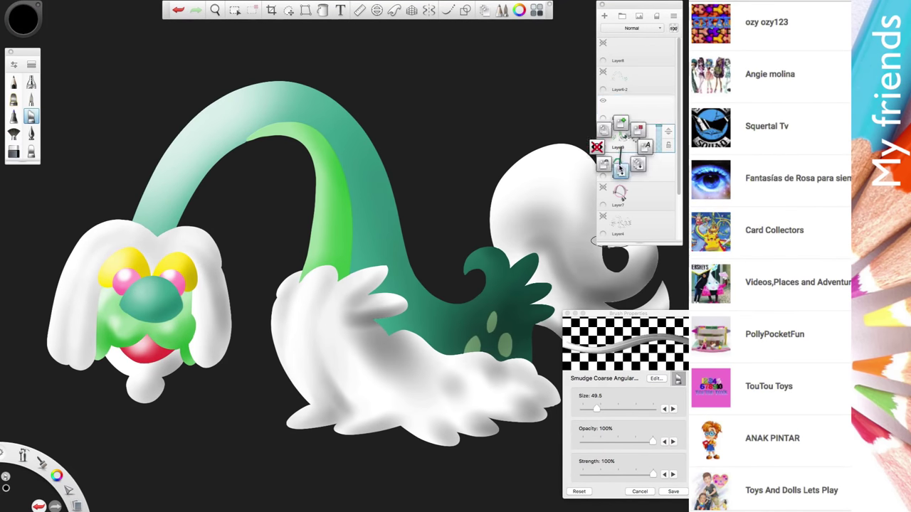
{"action": "left_click", "coordinate": [620, 169]}
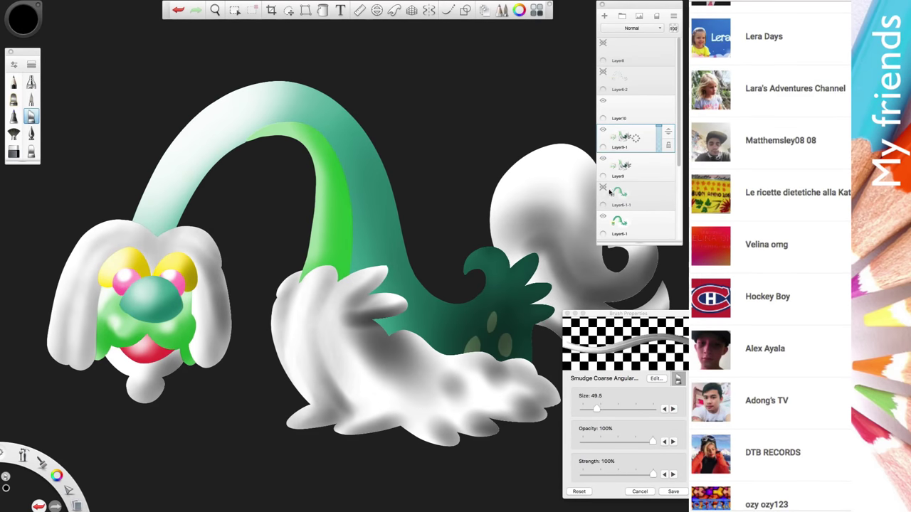
Merge the Layer9 artwork into the body copy Layer6-1-1 and hide the backup layers Layer9-1 and Layer6-1
{"action": "left_click", "coordinate": [602, 158]}
{"action": "left_click", "coordinate": [626, 178]}
{"action": "left_click", "coordinate": [655, 178]}
{"action": "scroll", "coordinate": [673, 237], "scroll_direction": "down", "scroll_amount": 3}
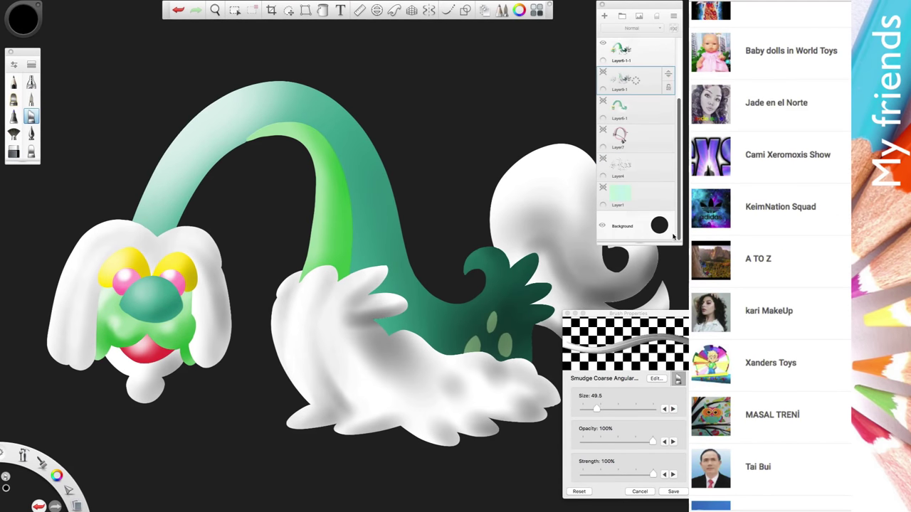
{"action": "key", "text": "super+shift+n"}
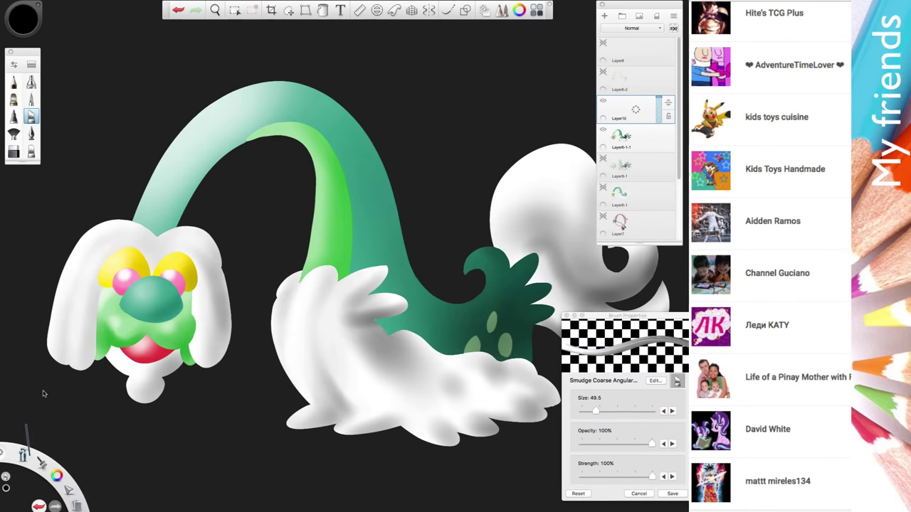
On a white background, smudge fur texture into Layer6-1-1's lower neck using Smudge Coarse Angular at size 33.1, opacity 59%, strength 100%
{"action": "scroll", "coordinate": [479, 209], "scroll_direction": "down", "scroll_amount": 3}
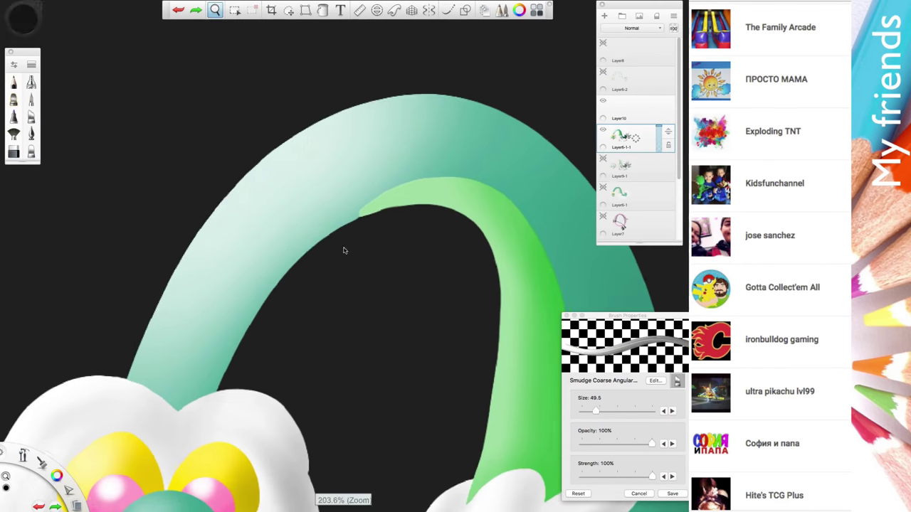
{"action": "scroll", "coordinate": [162, 335], "scroll_direction": "up", "scroll_amount": 3}
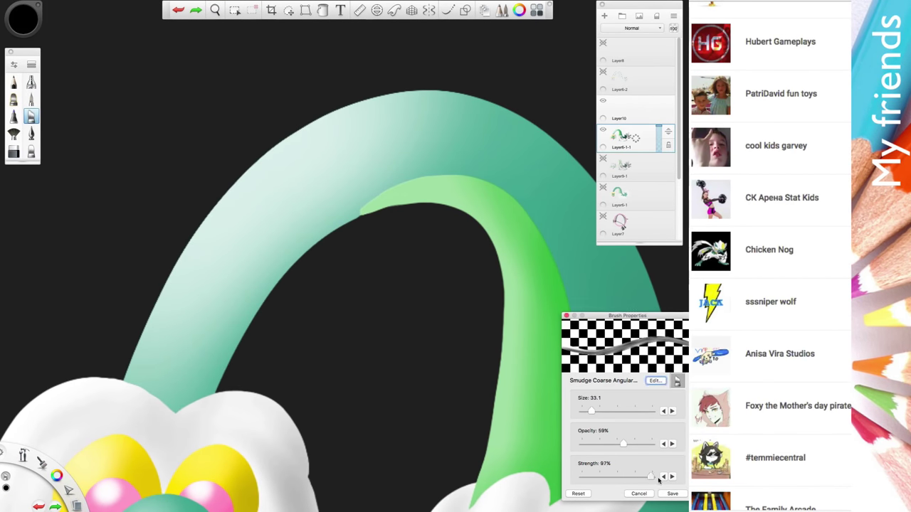
{"action": "mouse_move", "coordinate": [213, 382]}
{"action": "left_mouse_down"}
{"action": "mouse_move", "coordinate": [210, 351]}
{"action": "mouse_move", "coordinate": [288, 344]}
{"action": "mouse_move", "coordinate": [197, 328]}
{"action": "left_mouse_up"}
{"action": "mouse_move", "coordinate": [626, 316]}
{"action": "left_mouse_down"}
{"action": "mouse_move", "coordinate": [633, 262]}
{"action": "mouse_move", "coordinate": [654, 287]}
{"action": "left_mouse_up"}
{"action": "scroll", "coordinate": [637, 142], "scroll_direction": "down", "scroll_amount": 2}
{"action": "mouse_move", "coordinate": [192, 306]}
{"action": "left_mouse_down"}
{"action": "mouse_move", "coordinate": [189, 281]}
{"action": "mouse_move", "coordinate": [235, 330]}
{"action": "mouse_move", "coordinate": [237, 277]}
{"action": "left_mouse_up"}
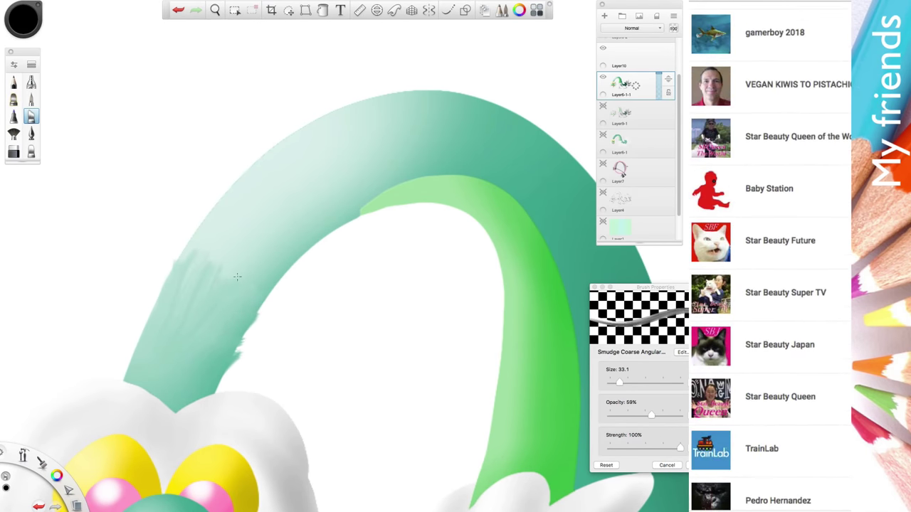
Extend the smudged fur texture up the pale section of the neck, roughening its inner edge toward the arch
{"action": "scroll", "coordinate": [224, 289], "scroll_direction": "up", "scroll_amount": 3}
{"action": "scroll", "coordinate": [368, 293], "scroll_direction": "down", "scroll_amount": 3}
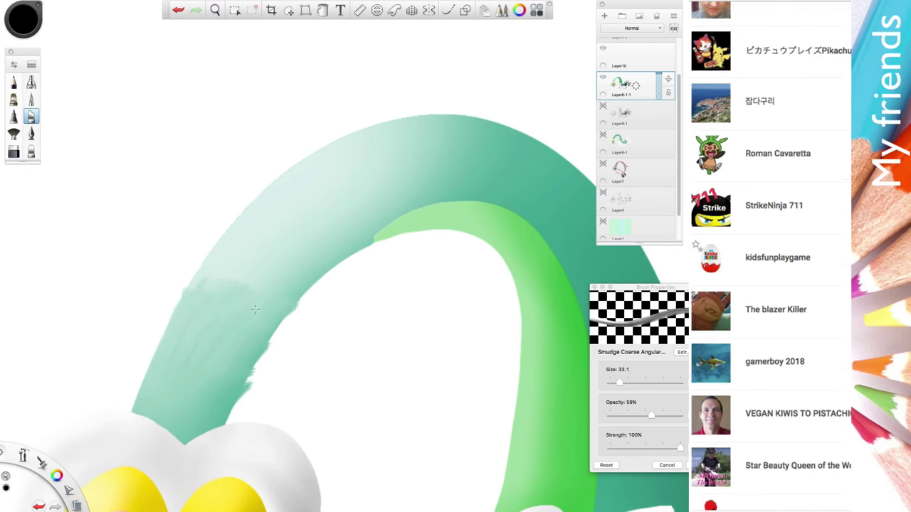
{"action": "mouse_move", "coordinate": [240, 253]}
{"action": "left_mouse_down"}
{"action": "mouse_move", "coordinate": [302, 261]}
{"action": "mouse_move", "coordinate": [313, 275]}
{"action": "mouse_move", "coordinate": [240, 375]}
{"action": "mouse_move", "coordinate": [269, 267]}
{"action": "mouse_move", "coordinate": [258, 248]}
{"action": "left_mouse_up"}
{"action": "scroll", "coordinate": [339, 251], "scroll_direction": "up", "scroll_amount": 3}
{"action": "scroll", "coordinate": [315, 400], "scroll_direction": "down", "scroll_amount": 3}
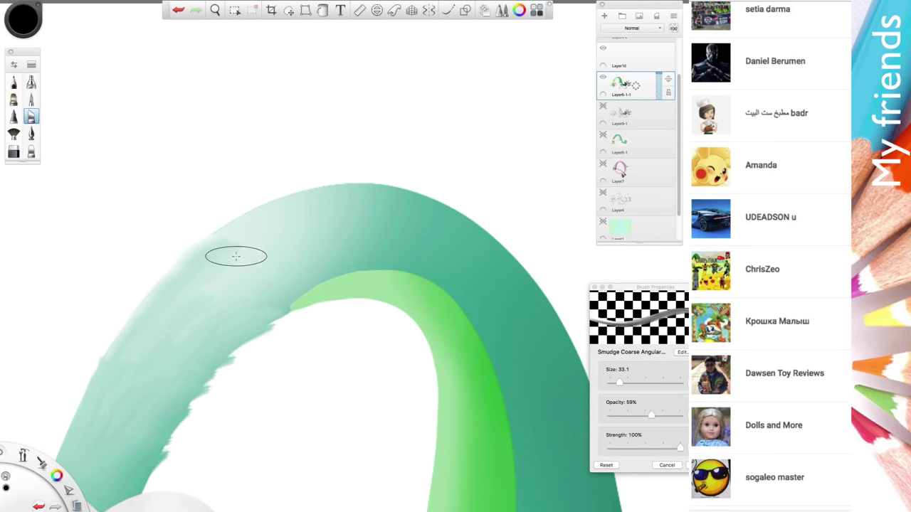
Smudge the bright green inner strip into ragged fur from the arch down over the white chest
{"action": "left_click_drag", "start_coordinate": [285, 307], "coordinate": [344, 292]}
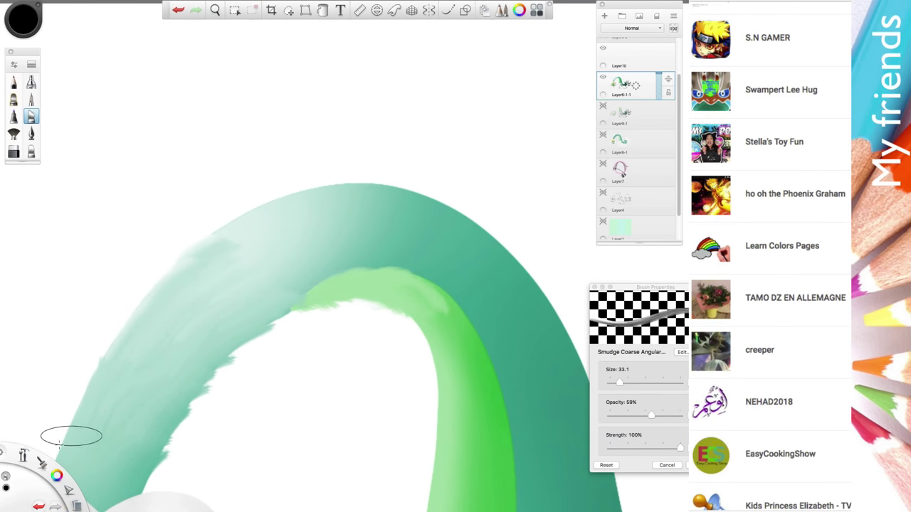
{"action": "scroll", "coordinate": [457, 335], "scroll_direction": "down", "scroll_amount": 3}
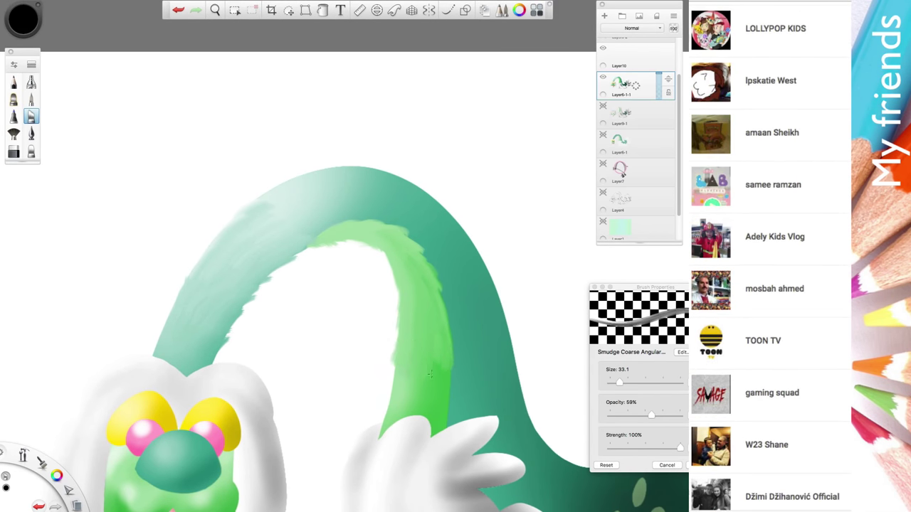
{"action": "scroll", "coordinate": [463, 332], "scroll_direction": "up", "scroll_amount": 2}
{"action": "left_click_drag", "start_coordinate": [426, 409], "coordinate": [421, 435]}
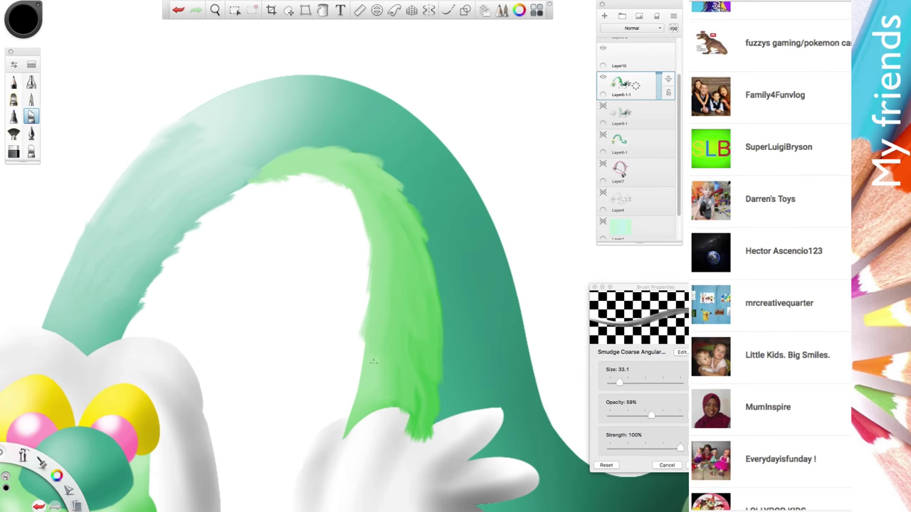
{"action": "left_click_drag", "start_coordinate": [467, 377], "coordinate": [383, 386]}
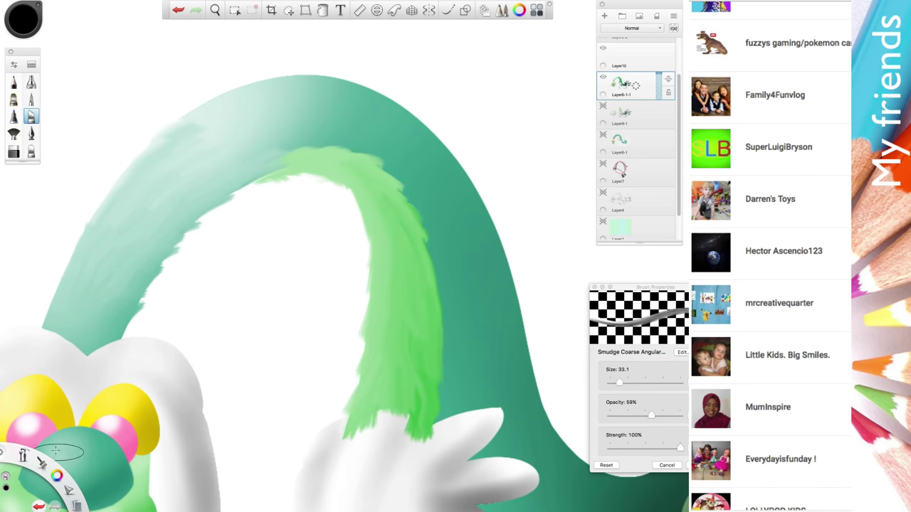
Smudge the pale upper and outer edge of the neck arch into soft fur strands
{"action": "scroll", "coordinate": [301, 309], "scroll_direction": "down", "scroll_amount": 2}
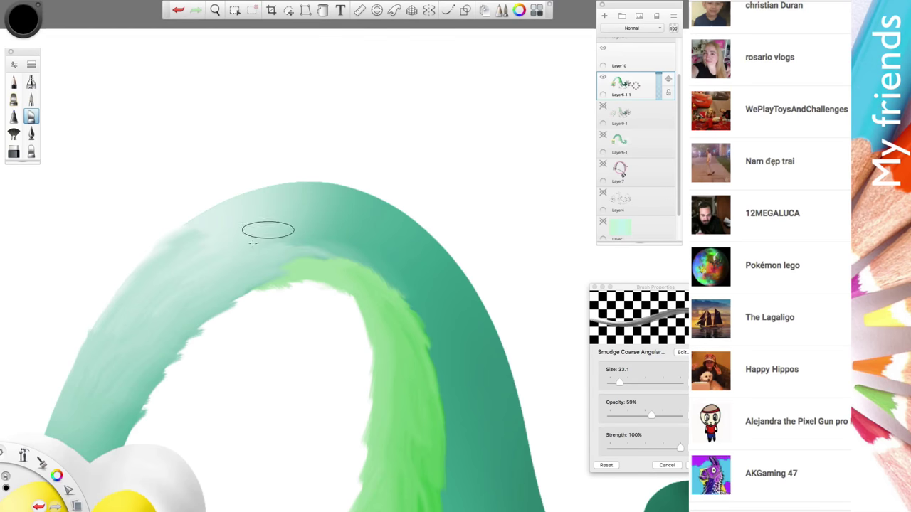
{"action": "left_click_drag", "start_coordinate": [252, 243], "coordinate": [240, 238]}
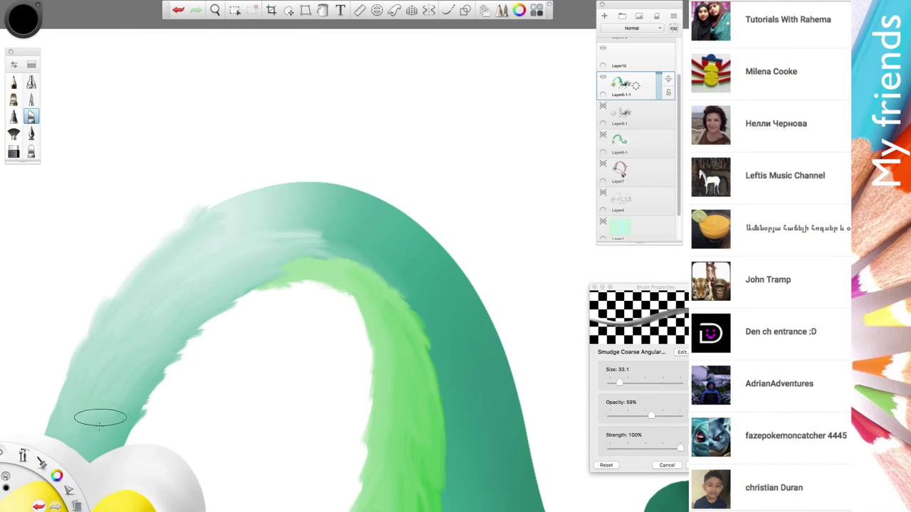
{"action": "scroll", "coordinate": [301, 309], "scroll_direction": "down", "scroll_amount": 3}
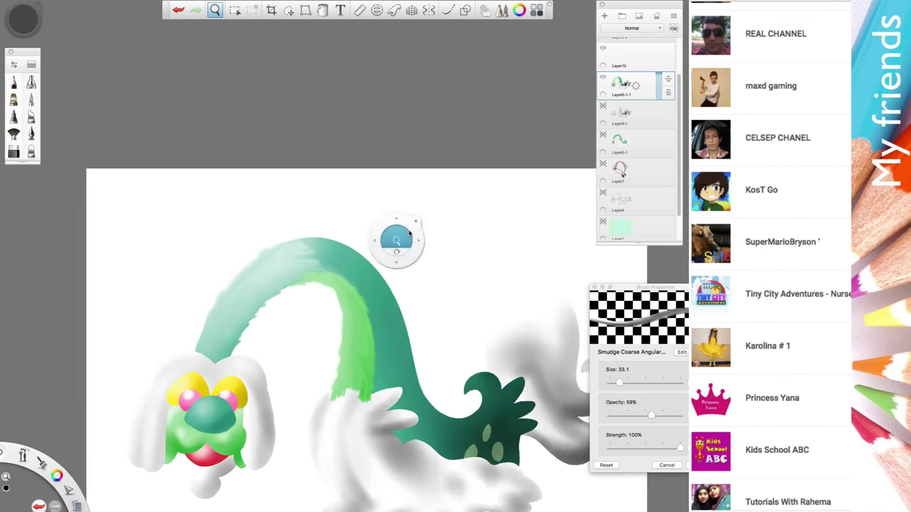
Smudge fur strands from the top of the arch down the darker green back at opacity 34% and strength 77%
{"action": "scroll", "coordinate": [154, 183], "scroll_direction": "up", "scroll_amount": 3}
{"action": "mouse_move", "coordinate": [154, 183]}
{"action": "left_mouse_down"}
{"action": "mouse_move", "coordinate": [213, 196]}
{"action": "mouse_move", "coordinate": [178, 209]}
{"action": "mouse_move", "coordinate": [220, 253]}
{"action": "mouse_move", "coordinate": [254, 254]}
{"action": "mouse_move", "coordinate": [299, 214]}
{"action": "mouse_move", "coordinate": [389, 286]}
{"action": "left_mouse_up"}
{"action": "scroll", "coordinate": [407, 298], "scroll_direction": "down", "scroll_amount": 3}
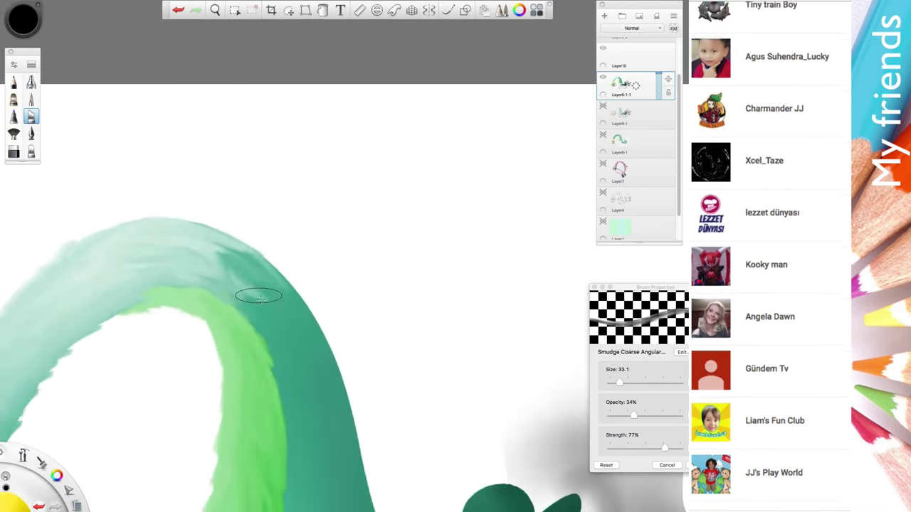
{"action": "scroll", "coordinate": [377, 270], "scroll_direction": "down", "scroll_amount": 2}
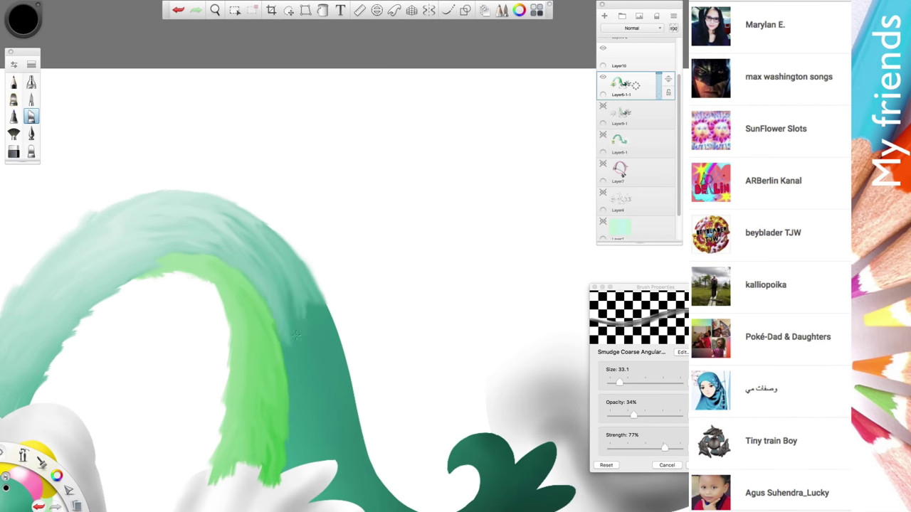
{"action": "scroll", "coordinate": [203, 413], "scroll_direction": "up", "scroll_amount": 3}
{"action": "scroll", "coordinate": [360, 302], "scroll_direction": "down", "scroll_amount": 3}
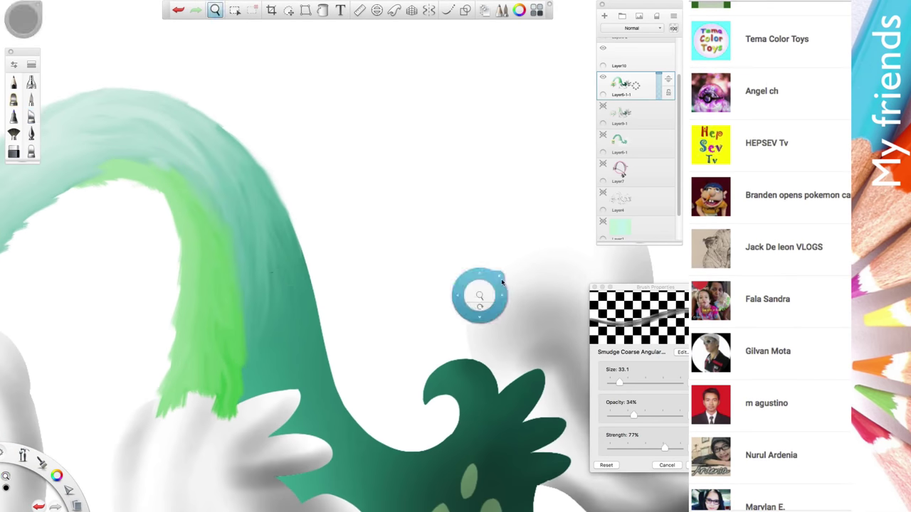
{"action": "scroll", "coordinate": [312, 320], "scroll_direction": "up", "scroll_amount": 3}
{"action": "scroll", "coordinate": [288, 385], "scroll_direction": "down", "scroll_amount": 3}
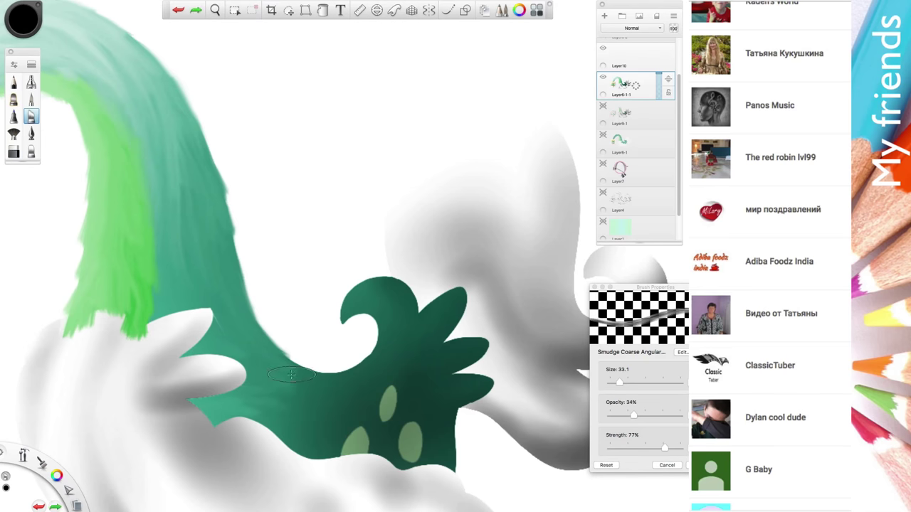
Smudge the dark green lower body toward the tail and drag fur strokes across the light oval spots
{"action": "left_click_drag", "start_coordinate": [291, 375], "coordinate": [350, 370]}
{"action": "left_click_drag", "start_coordinate": [306, 413], "coordinate": [366, 434]}
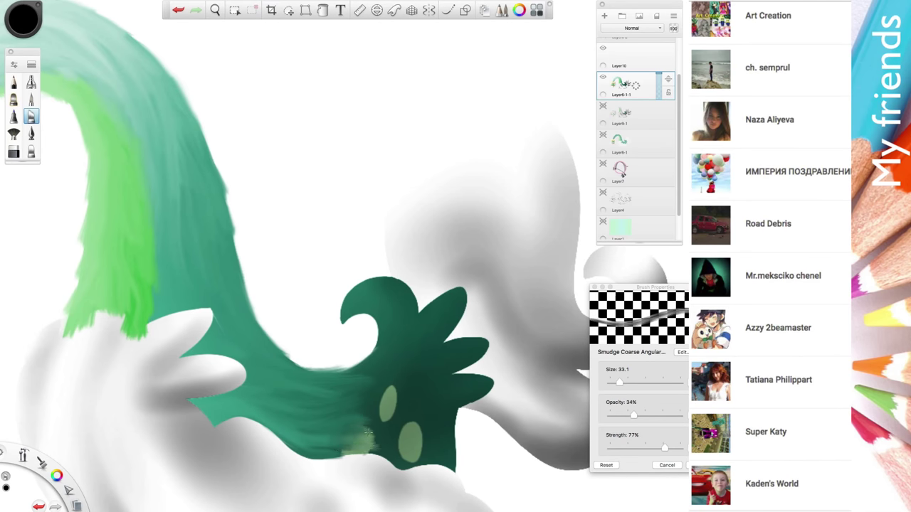
{"action": "left_click_drag", "start_coordinate": [384, 402], "coordinate": [420, 452]}
{"action": "left_click_drag", "start_coordinate": [370, 367], "coordinate": [380, 445]}
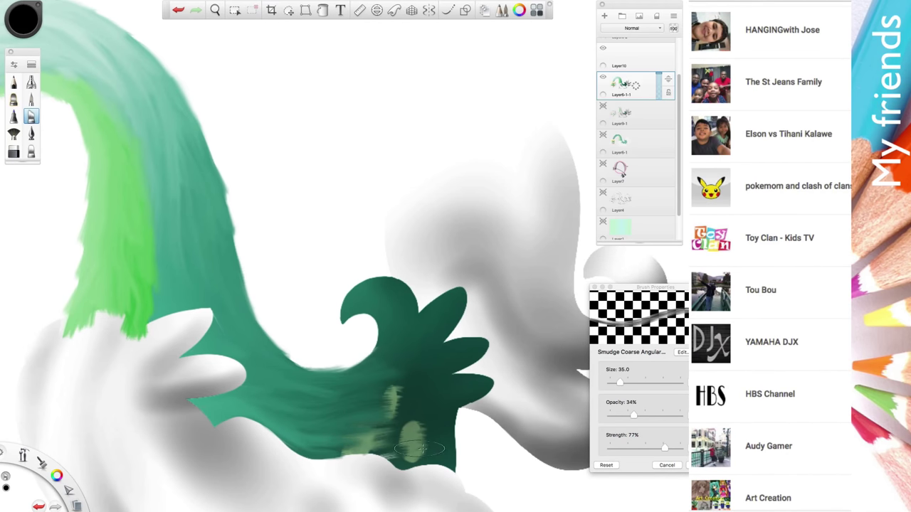
Undo the latest smudge strokes over the light spots and lower the smudge brush strength to 13%
{"action": "scroll", "coordinate": [351, 346], "scroll_direction": "right", "scroll_amount": 3}
{"action": "key", "text": "ctrl+z"}
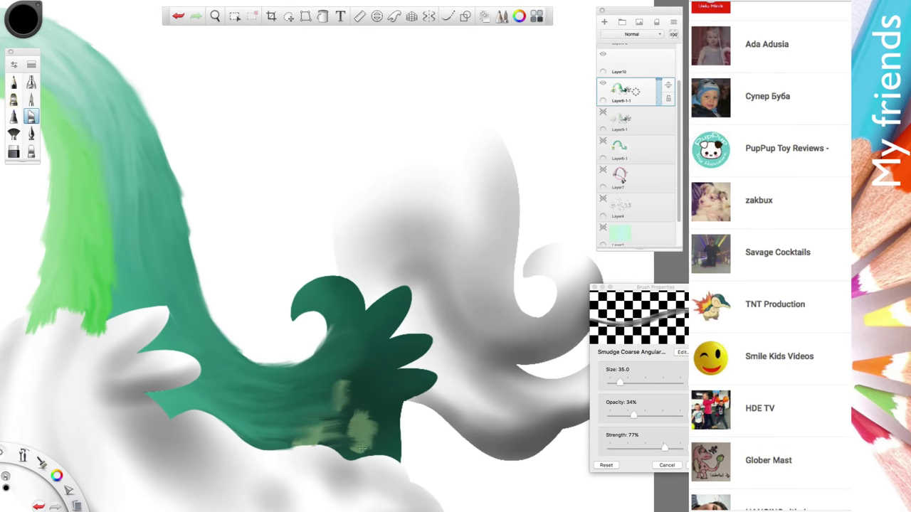
{"action": "left_click_drag", "start_coordinate": [338, 419], "coordinate": [365, 426]}
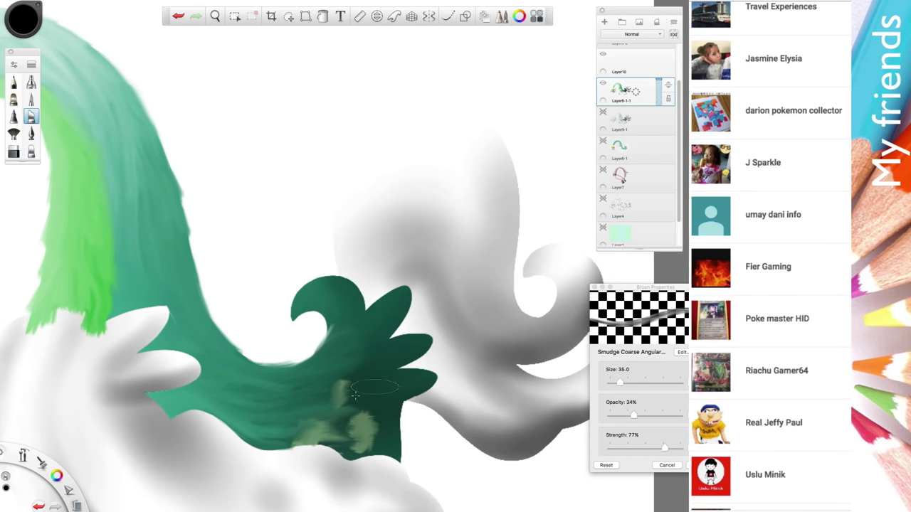
{"action": "key", "text": "ctrl+z"}
{"action": "scroll", "coordinate": [494, 258], "scroll_direction": "down", "scroll_amount": 3}
{"action": "scroll", "coordinate": [493, 258], "scroll_direction": "up", "scroll_amount": 3}
{"action": "left_click_drag", "start_coordinate": [664, 447], "coordinate": [619, 447]}
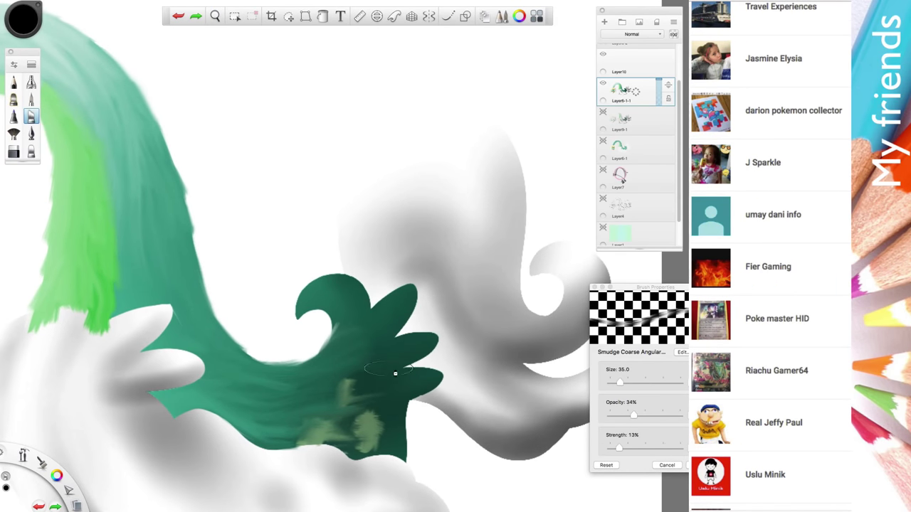
Sample the spots' muted green and repaint the spots with the Inking Pen at size 7.1, undoing the last stroke
{"action": "left_click", "coordinate": [345, 387], "text": "alt"}
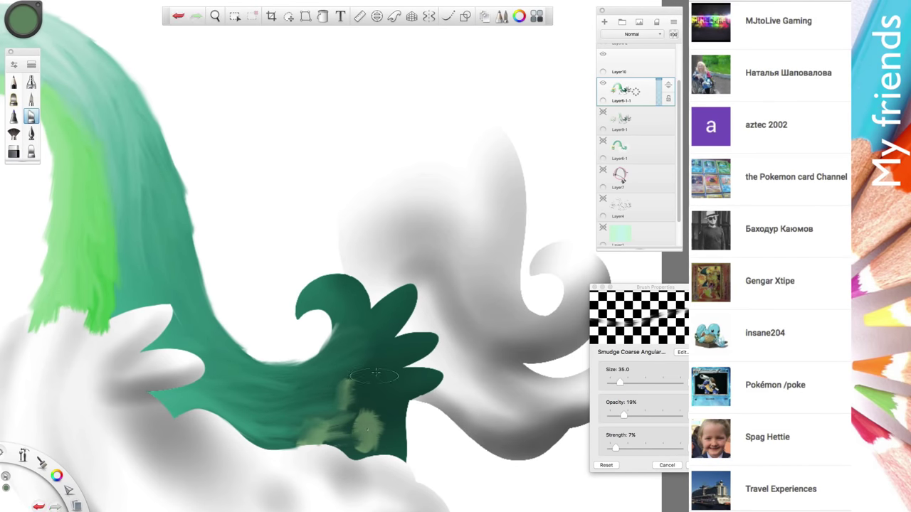
{"action": "key", "text": "b"}
{"action": "left_click_drag", "start_coordinate": [316, 438], "coordinate": [325, 428]}
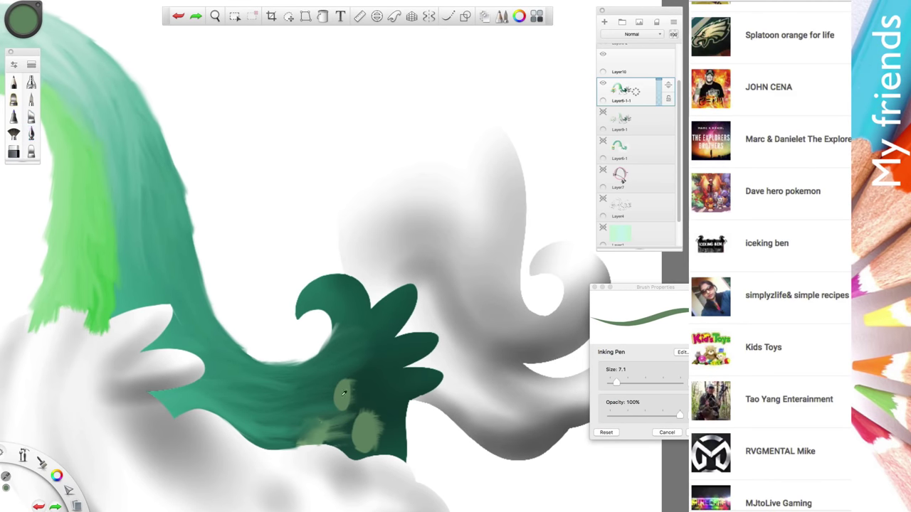
{"action": "key", "text": "b"}
{"action": "key", "text": "ctrl+z"}
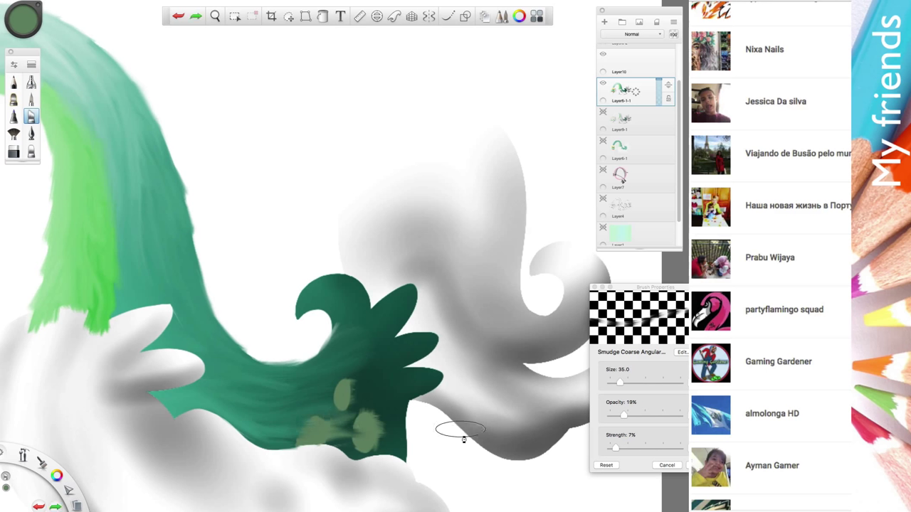
Blend the repainted spots into the body fur with the smudge brush at opacity 17% and strength 14%
{"action": "left_click_drag", "start_coordinate": [615, 447], "coordinate": [612, 447]}
{"action": "left_click_drag", "start_coordinate": [308, 430], "coordinate": [320, 425]}
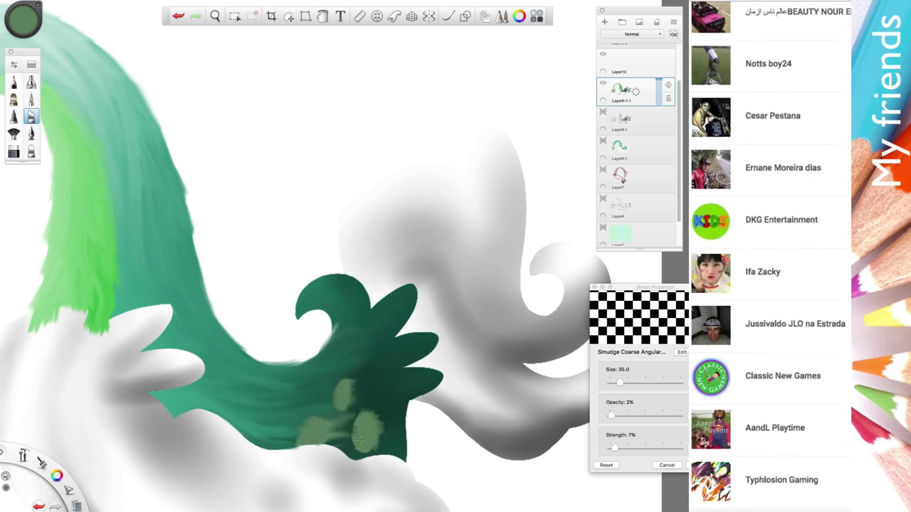
{"action": "left_click_drag", "start_coordinate": [614, 447], "coordinate": [619, 447]}
{"action": "left_click_drag", "start_coordinate": [348, 425], "coordinate": [344, 435]}
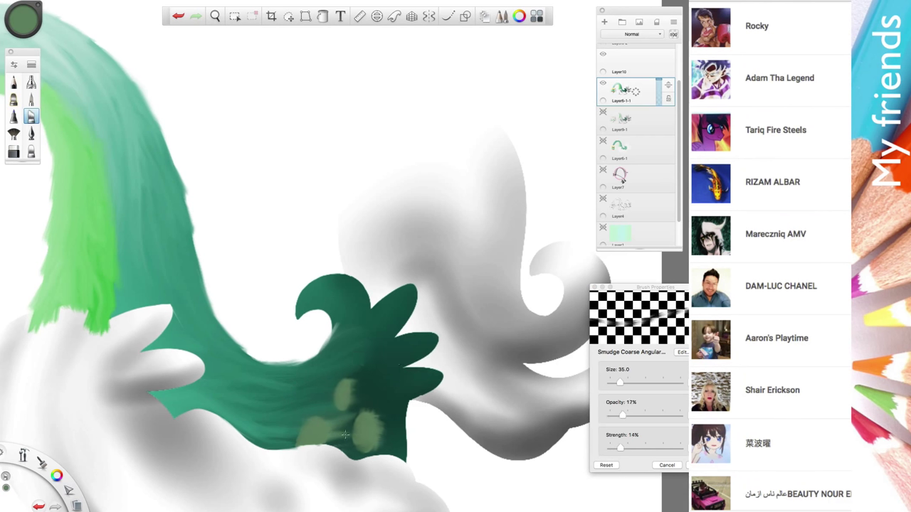
{"action": "left_click_drag", "start_coordinate": [340, 392], "coordinate": [354, 452]}
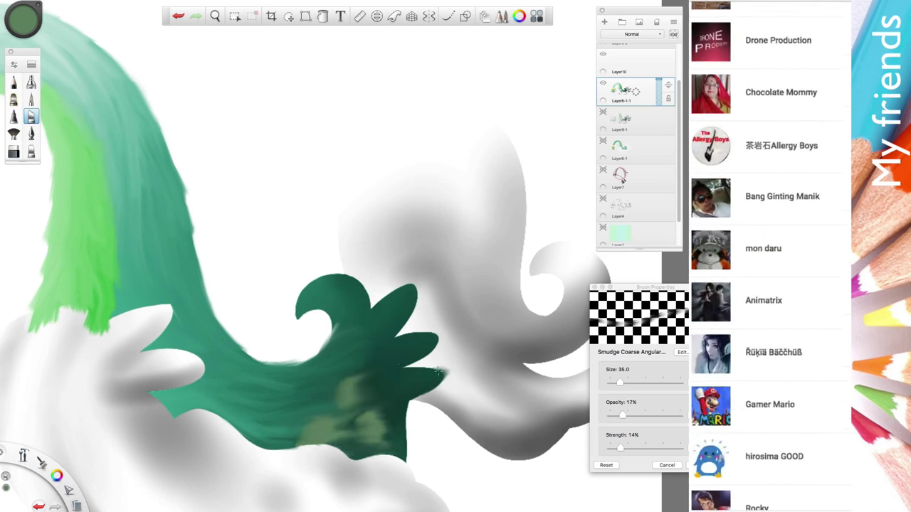
Smudge the dark green tufts and curl at the rear into pointed fur at opacity 31% and strength 25%
{"action": "left_click_drag", "start_coordinate": [413, 342], "coordinate": [409, 389]}
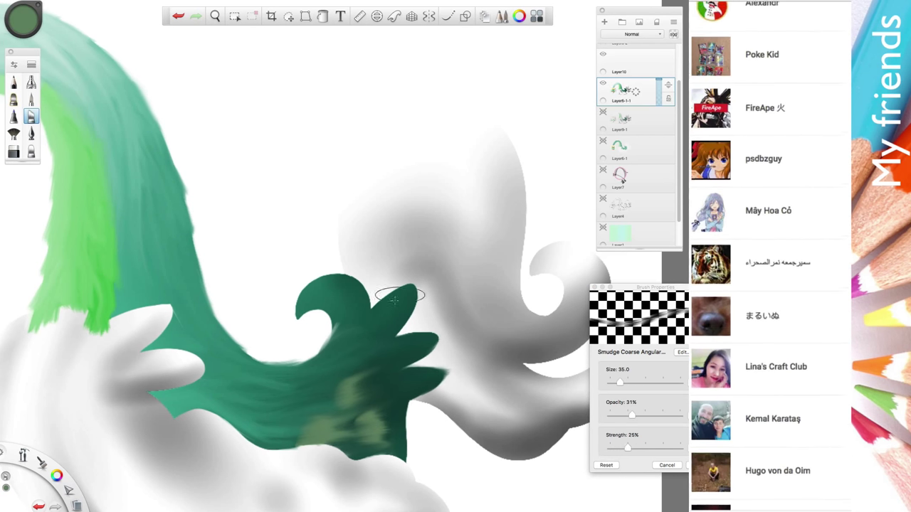
{"action": "mouse_move", "coordinate": [360, 307]}
{"action": "left_mouse_down"}
{"action": "mouse_move", "coordinate": [290, 322]}
{"action": "mouse_move", "coordinate": [317, 296]}
{"action": "mouse_move", "coordinate": [341, 319]}
{"action": "mouse_move", "coordinate": [344, 279]}
{"action": "left_mouse_up"}
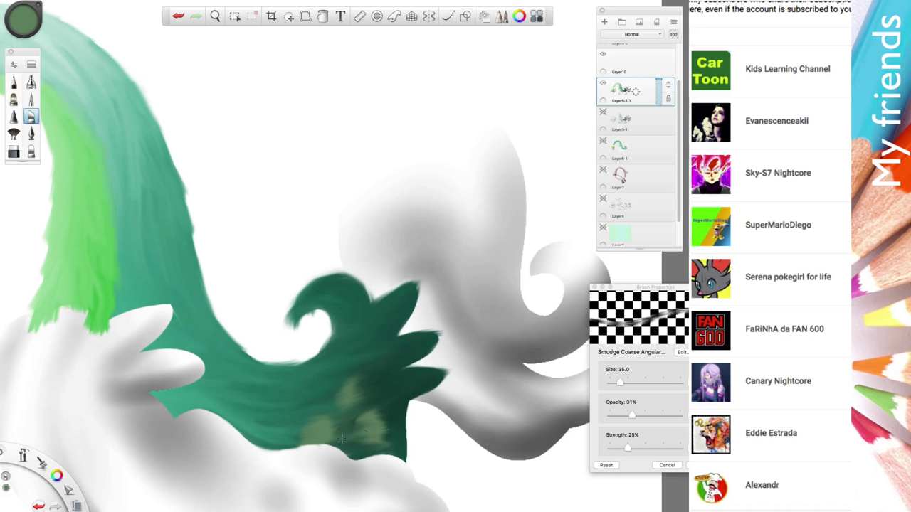
{"action": "scroll", "coordinate": [375, 316], "scroll_direction": "down", "scroll_amount": 5}
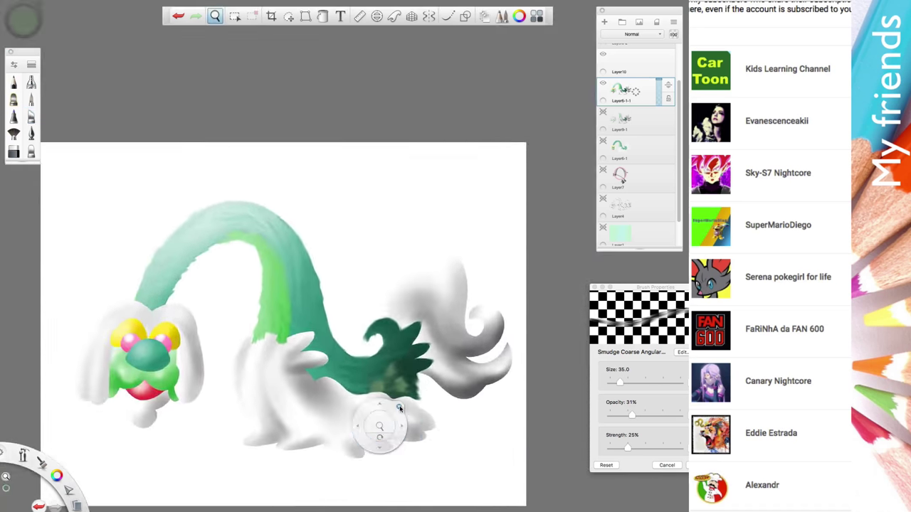
Set the smudge brush to size 89.6, opacity 64% and strength 35%, and change the canvas background to light grey
{"action": "left_click_drag", "start_coordinate": [626, 287], "coordinate": [596, 285]}
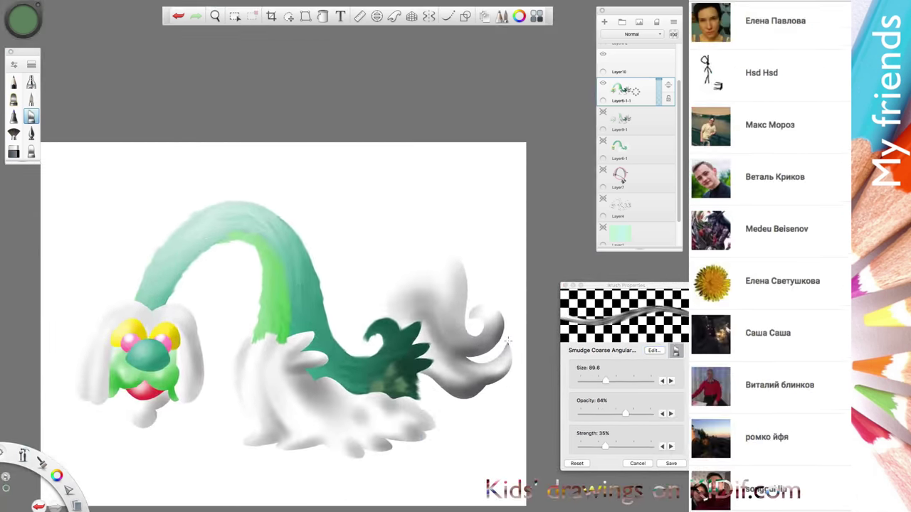
{"action": "scroll", "coordinate": [390, 279], "scroll_direction": "up", "scroll_amount": 4}
{"action": "left_click_drag", "start_coordinate": [390, 279], "coordinate": [367, 206]}
{"action": "left_click", "coordinate": [659, 232]}
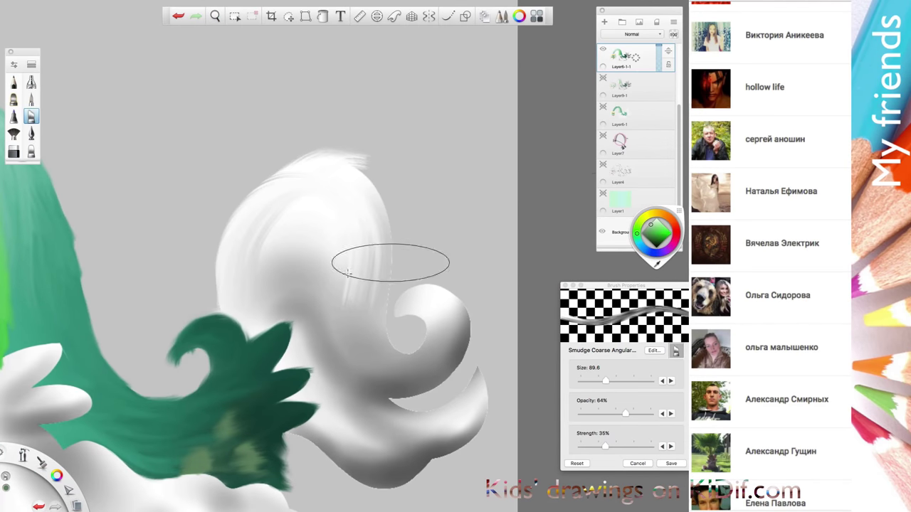
Smudge the white tail's upper plume and small curl into flowing fur strands at opacity 64% and strength 35%
{"action": "mouse_move", "coordinate": [383, 360]}
{"action": "left_mouse_down"}
{"action": "mouse_move", "coordinate": [407, 371]}
{"action": "mouse_move", "coordinate": [420, 314]}
{"action": "mouse_move", "coordinate": [418, 325]}
{"action": "mouse_move", "coordinate": [412, 304]}
{"action": "left_mouse_up"}
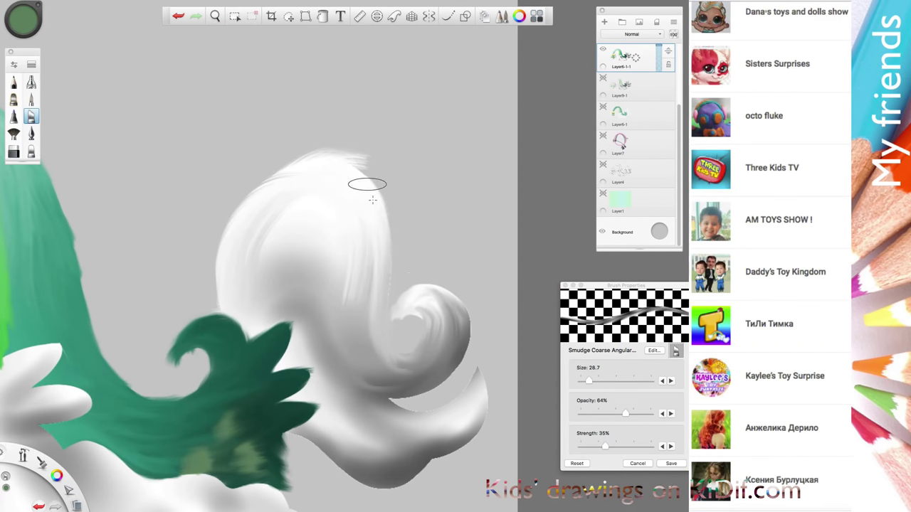
{"action": "mouse_move", "coordinate": [426, 299]}
{"action": "left_mouse_down"}
{"action": "mouse_move", "coordinate": [454, 300]}
{"action": "mouse_move", "coordinate": [425, 334]}
{"action": "mouse_move", "coordinate": [465, 307]}
{"action": "left_mouse_up"}
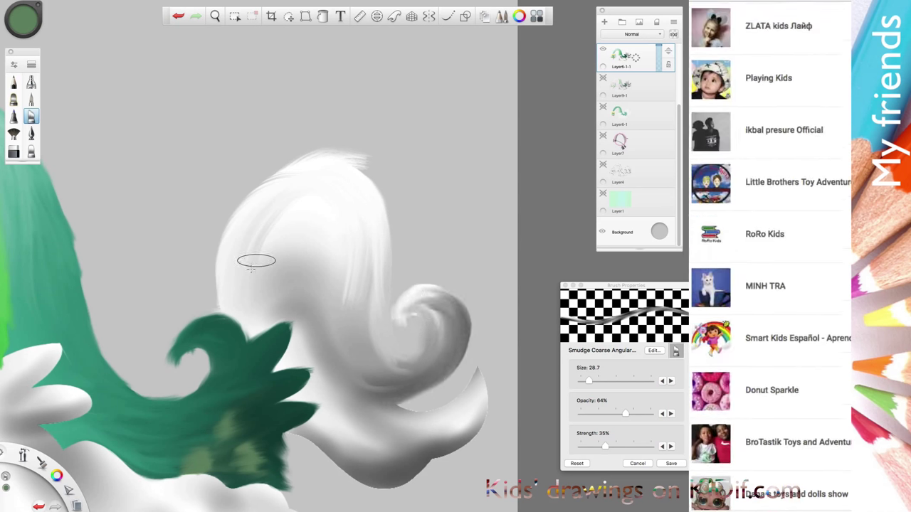
{"action": "mouse_move", "coordinate": [306, 313]}
{"action": "left_mouse_down"}
{"action": "mouse_move", "coordinate": [335, 289]}
{"action": "mouse_move", "coordinate": [398, 370]}
{"action": "mouse_move", "coordinate": [440, 355]}
{"action": "left_mouse_up"}
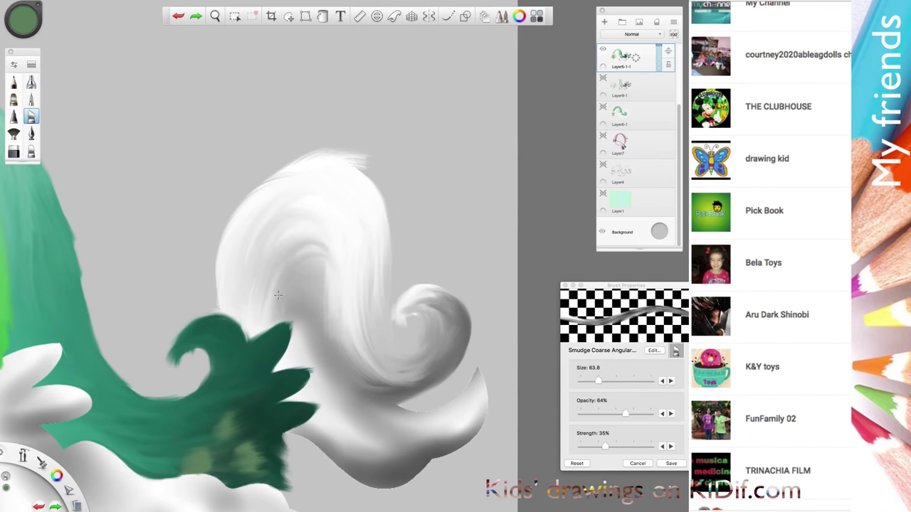
{"action": "left_click_drag", "start_coordinate": [285, 277], "coordinate": [427, 384]}
{"action": "key", "text": "bracketright"}
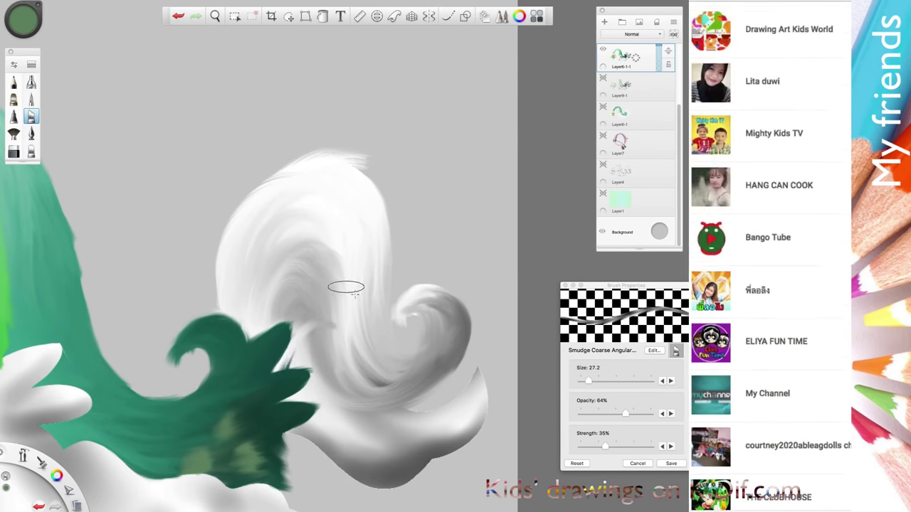
{"action": "mouse_move", "coordinate": [306, 338]}
{"action": "left_mouse_down"}
{"action": "mouse_move", "coordinate": [321, 301]}
{"action": "mouse_move", "coordinate": [358, 399]}
{"action": "left_mouse_up"}
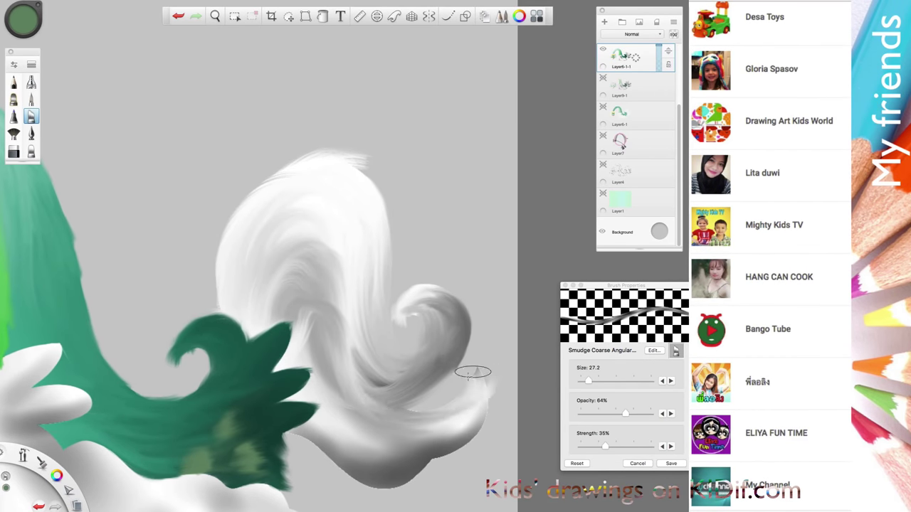
Raise the smudge strength to 50% and streak the tail's lower lobe and underside into fur
{"action": "key", "text": "space"}
{"action": "left_click_drag", "start_coordinate": [496, 366], "coordinate": [516, 348]}
{"action": "left_click_drag", "start_coordinate": [434, 360], "coordinate": [325, 308]}
{"action": "left_click_drag", "start_coordinate": [605, 447], "coordinate": [616, 447]}
{"action": "left_click_drag", "start_coordinate": [395, 390], "coordinate": [321, 377]}
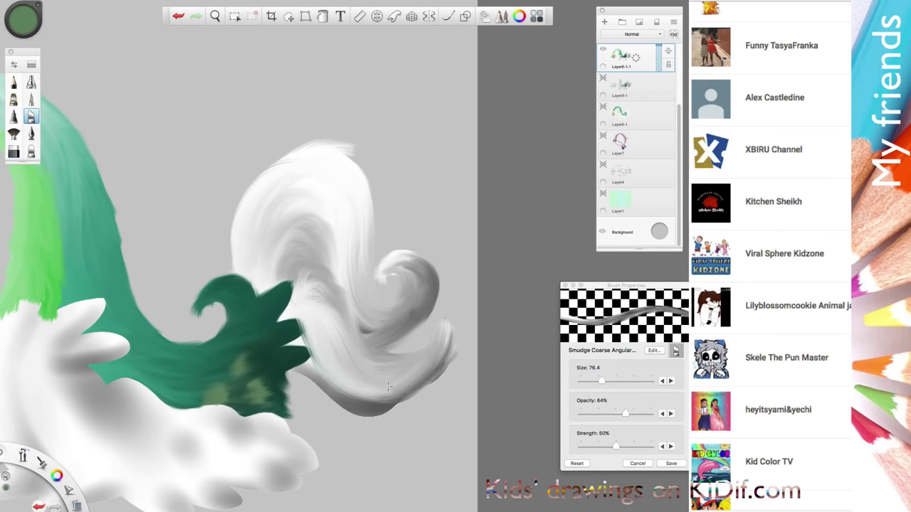
{"action": "left_click_drag", "start_coordinate": [439, 385], "coordinate": [316, 335]}
{"action": "key", "text": "["}
{"action": "key", "text": "["}
{"action": "key", "text": "["}
{"action": "key", "text": "["}
{"action": "key", "text": "]"}
{"action": "key", "text": "]"}
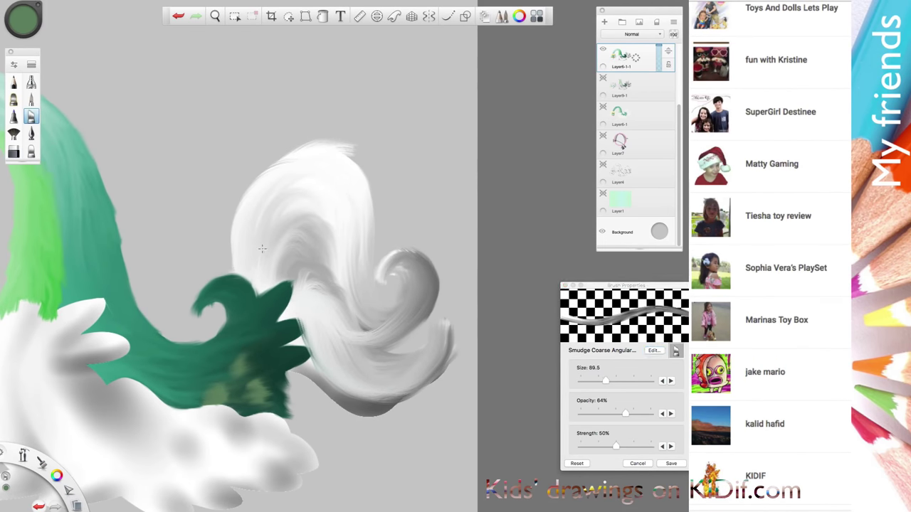
Blend the tail's inner shading and curled tip into long fur strands with smaller smudge brush sizes at strength 50%
{"action": "mouse_move", "coordinate": [367, 313]}
{"action": "left_mouse_down"}
{"action": "mouse_move", "coordinate": [299, 168]}
{"action": "mouse_move", "coordinate": [256, 178]}
{"action": "left_mouse_up"}
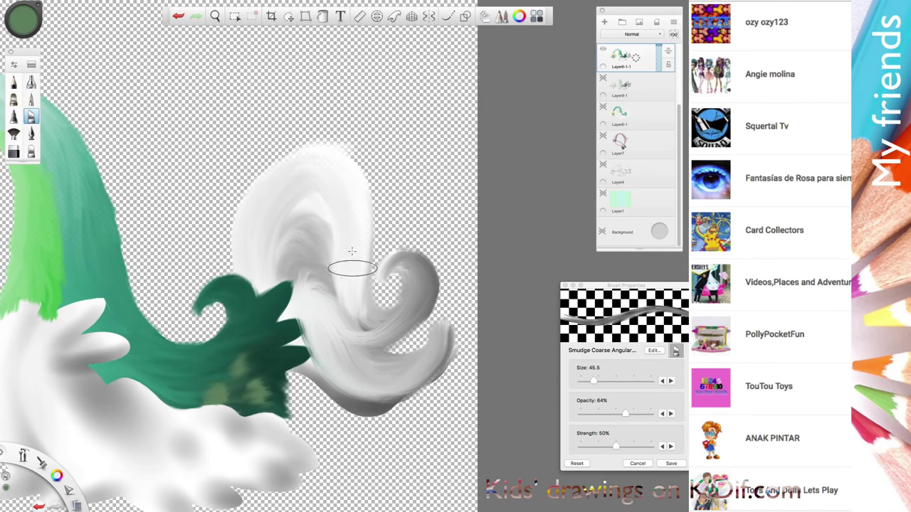
{"action": "key", "text": "]"}
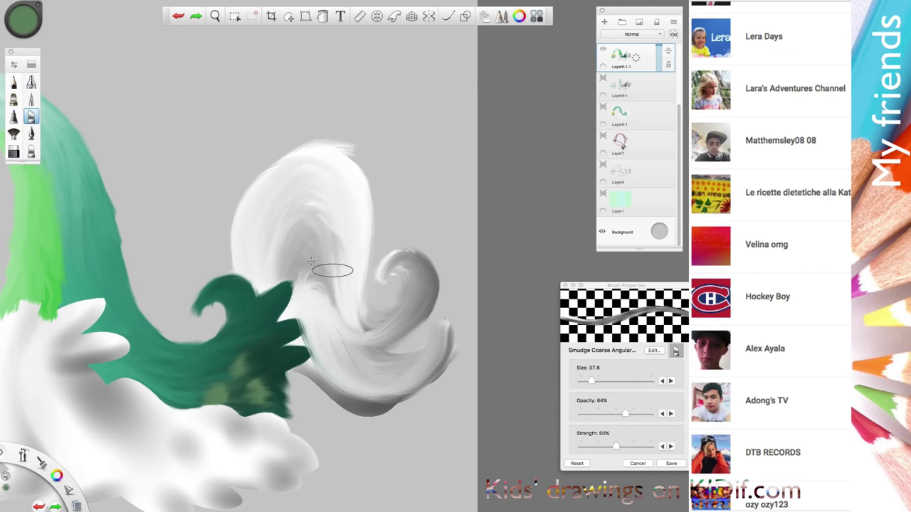
{"action": "mouse_move", "coordinate": [354, 338]}
{"action": "left_mouse_down"}
{"action": "mouse_move", "coordinate": [335, 321]}
{"action": "mouse_move", "coordinate": [346, 305]}
{"action": "mouse_move", "coordinate": [295, 234]}
{"action": "mouse_move", "coordinate": [400, 280]}
{"action": "mouse_move", "coordinate": [391, 313]}
{"action": "mouse_move", "coordinate": [417, 261]}
{"action": "mouse_move", "coordinate": [481, 313]}
{"action": "left_mouse_up"}
{"action": "key", "text": "["}
{"action": "key", "text": "["}
{"action": "key", "text": "["}
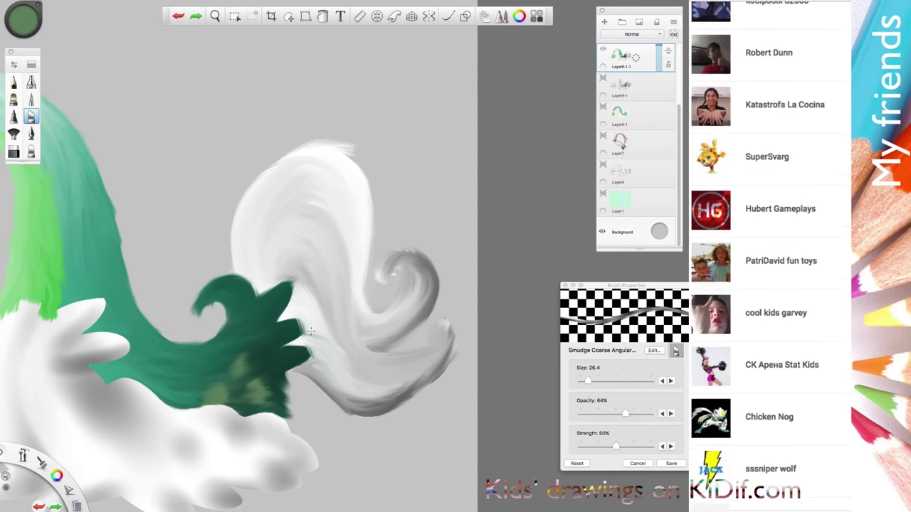
{"action": "scroll", "coordinate": [535, 190], "scroll_direction": "down", "scroll_amount": 3}
{"action": "scroll", "coordinate": [315, 366], "scroll_direction": "up", "scroll_amount": 3}
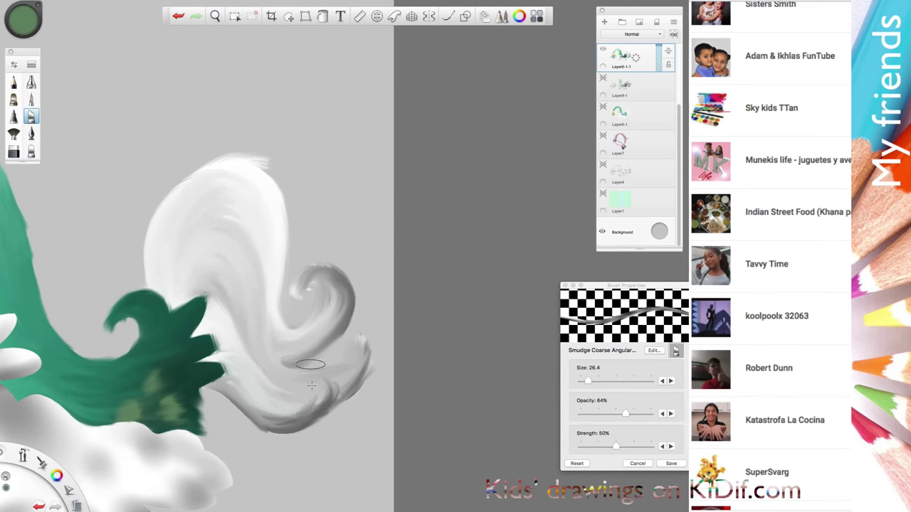
Undo the latest smudge strokes where the tail meets the dark green tufts and lower the brush strength to 29%
{"action": "key", "text": "ctrl+z"}
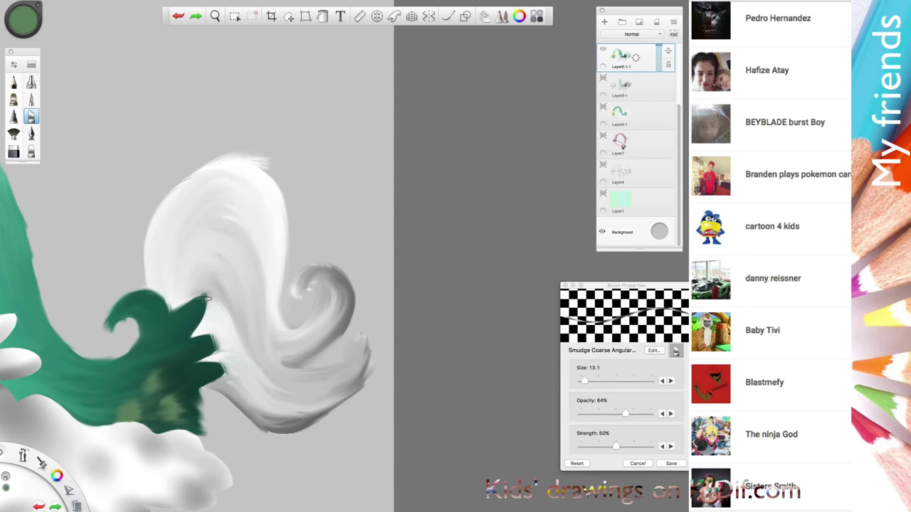
{"action": "key", "text": "ctrl+z"}
{"action": "key", "text": "ctrl+z"}
{"action": "key", "text": "ctrl+z"}
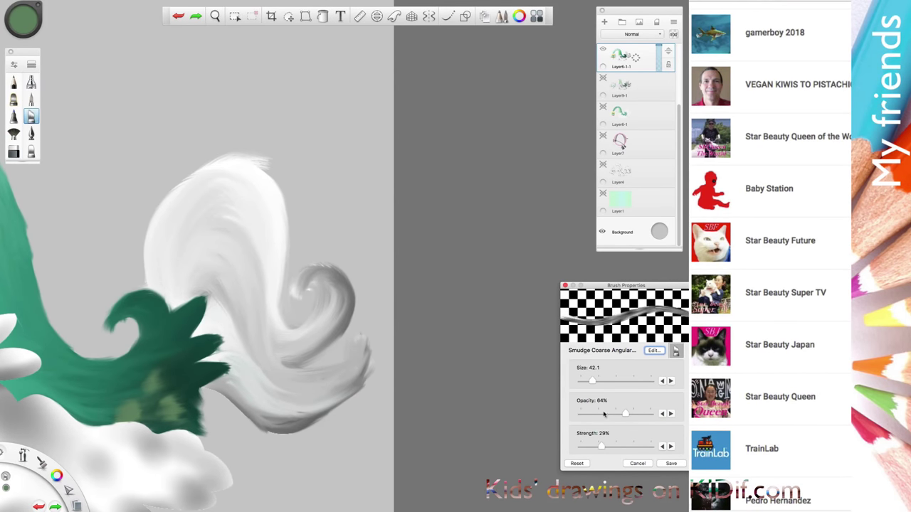
Smudge the white chest ruff and front feet into pointed fur at size 43.7, opacity 41% and strength 36%
{"action": "scroll", "coordinate": [197, 354], "scroll_direction": "down", "scroll_amount": 5}
{"action": "scroll", "coordinate": [354, 256], "scroll_direction": "up", "scroll_amount": 4}
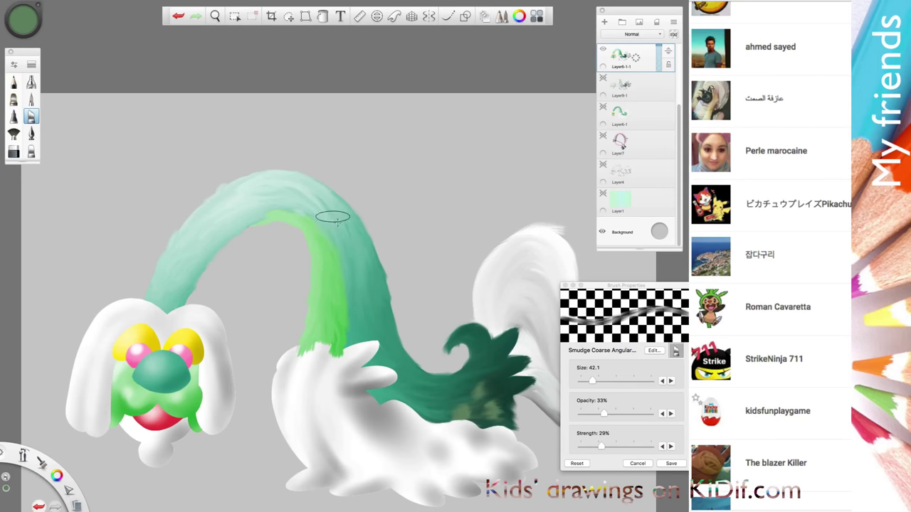
{"action": "key", "text": "space"}
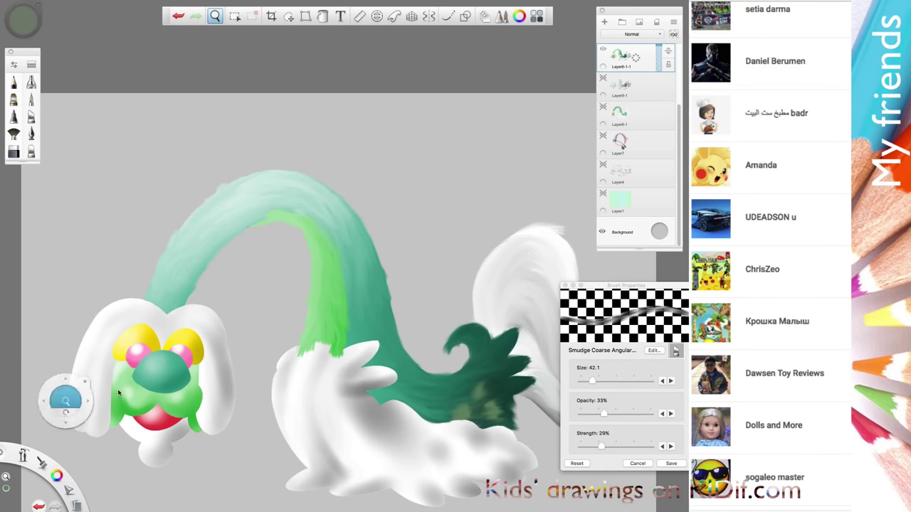
{"action": "left_click_drag", "start_coordinate": [61, 401], "coordinate": [197, 335]}
{"action": "key", "text": "ctrl+z"}
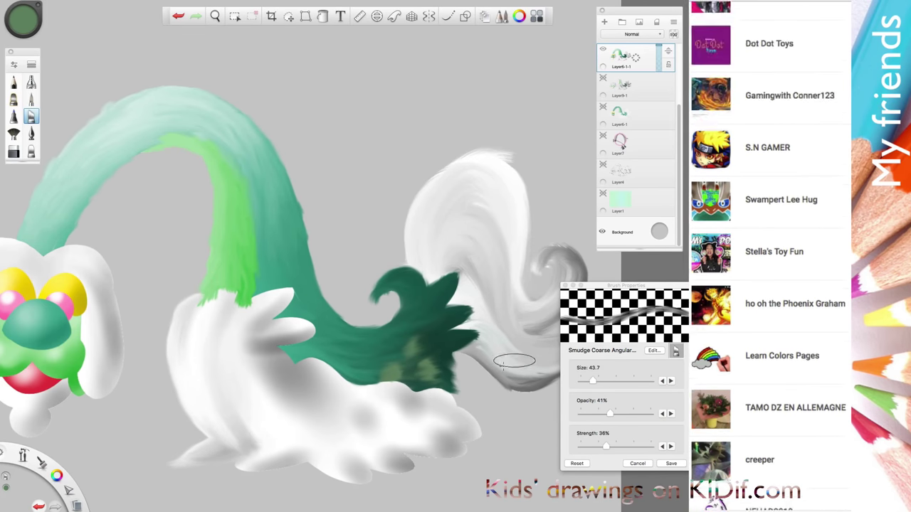
{"action": "left_click_drag", "start_coordinate": [205, 317], "coordinate": [209, 290]}
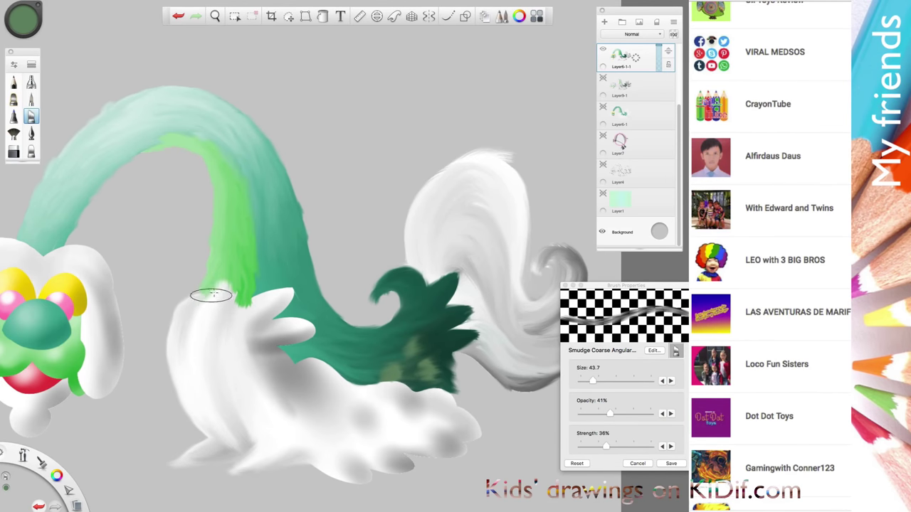
{"action": "left_click_drag", "start_coordinate": [286, 353], "coordinate": [274, 324]}
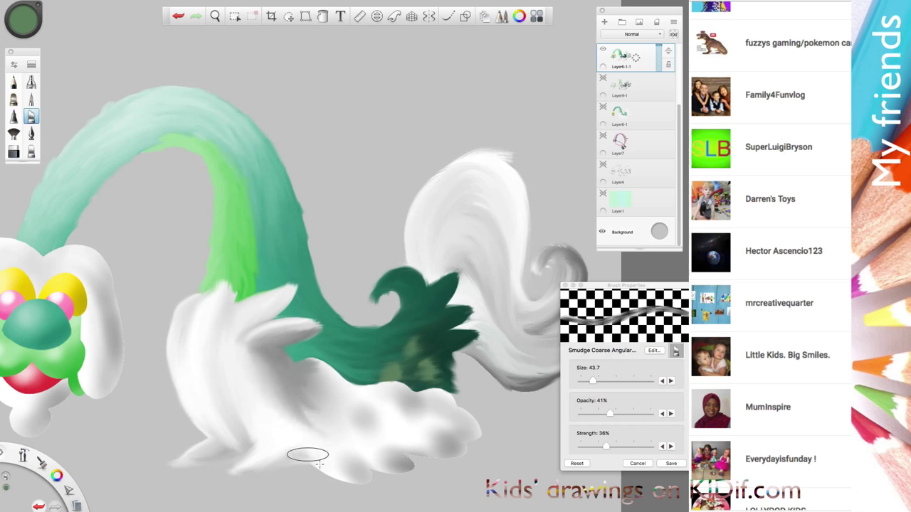
Lower the smudge strength to 23% and draw the white belly and rear paws out into fur, undoing one stroke
{"action": "scroll", "coordinate": [356, 470], "scroll_direction": "up", "scroll_amount": 3}
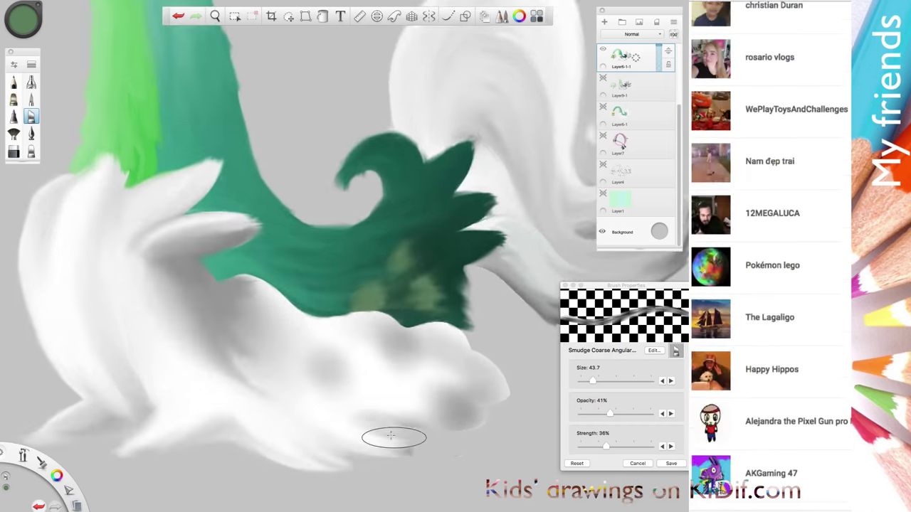
{"action": "left_click", "coordinate": [632, 436]}
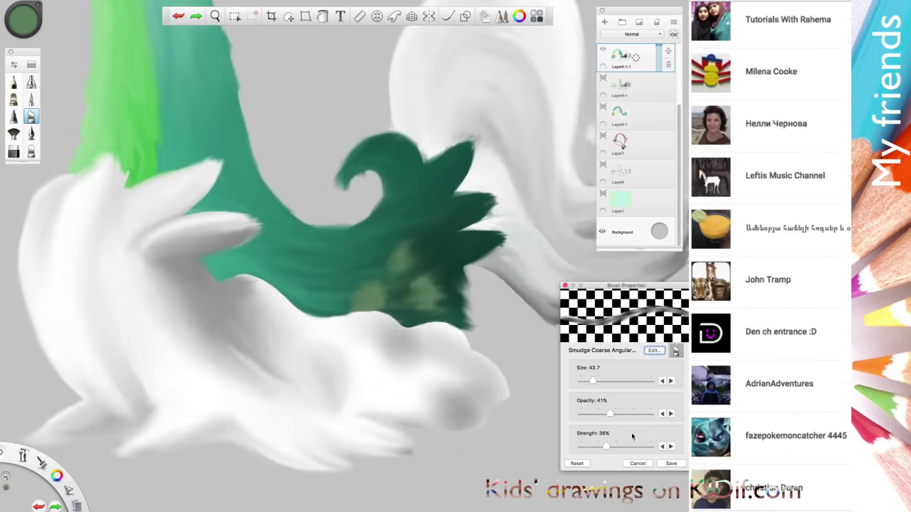
{"action": "left_click_drag", "start_coordinate": [605, 446], "coordinate": [596, 447]}
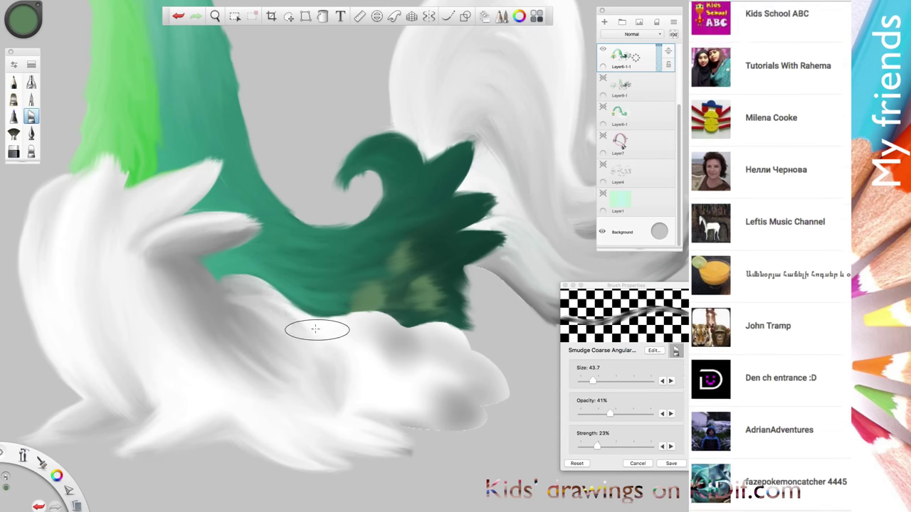
{"action": "key", "text": "ctrl+z"}
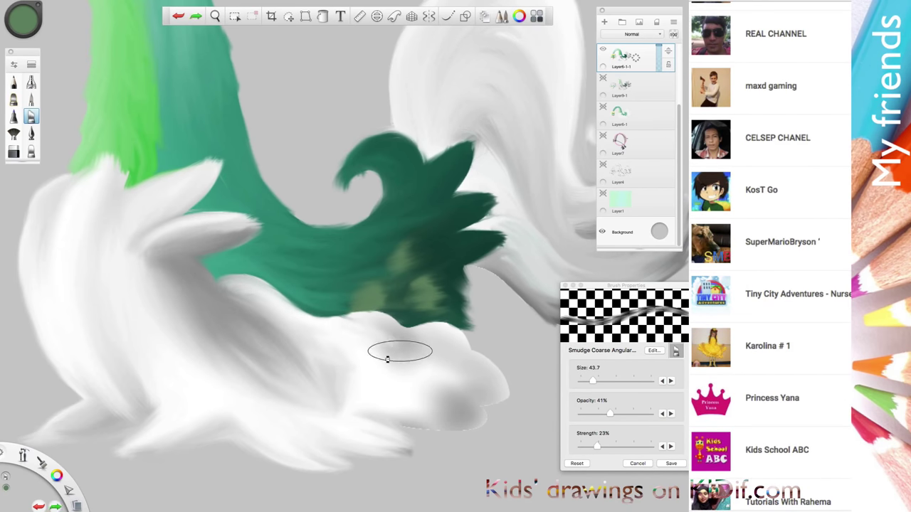
{"action": "left_click_drag", "start_coordinate": [342, 321], "coordinate": [420, 340]}
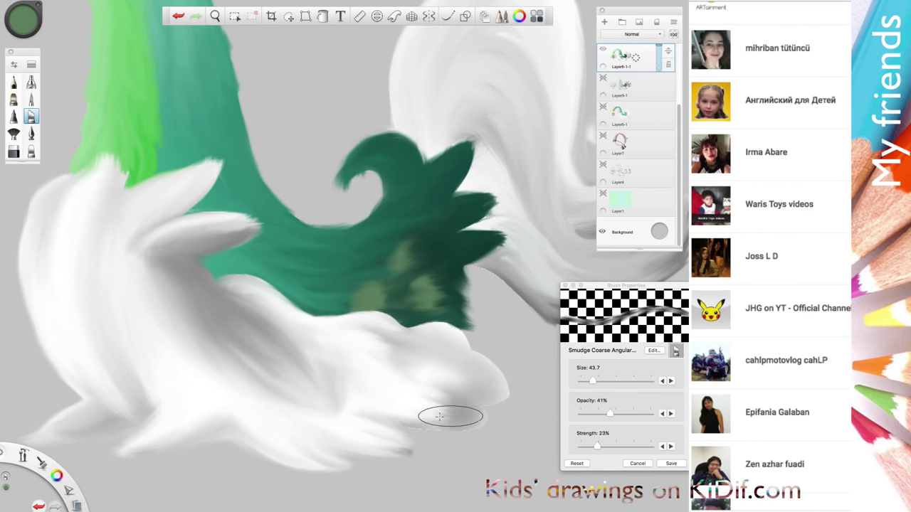
{"action": "mouse_move", "coordinate": [439, 416]}
{"action": "left_mouse_down"}
{"action": "mouse_move", "coordinate": [433, 394]}
{"action": "mouse_move", "coordinate": [529, 450]}
{"action": "left_mouse_up"}
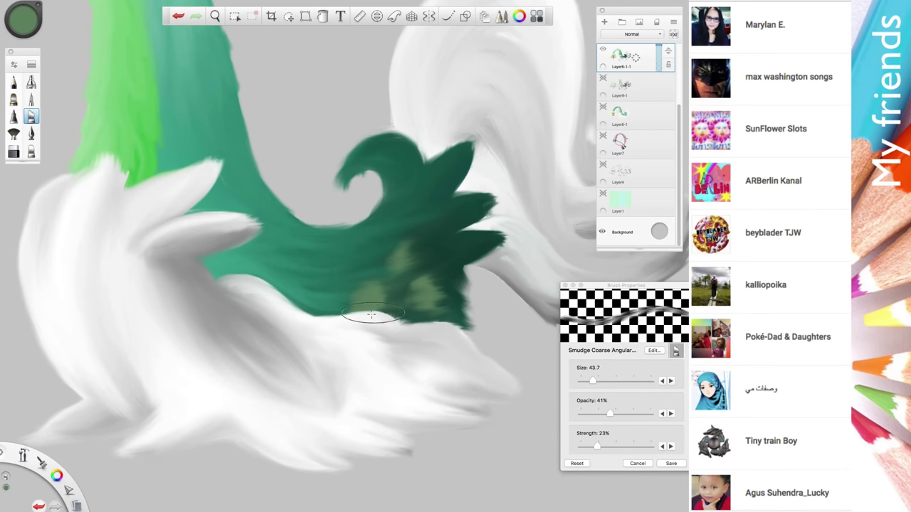
Smudge the white ears and the top of the head into fur at size 52.7, opacity 41% and strength 23%
{"action": "scroll", "coordinate": [440, 324], "scroll_direction": "down", "scroll_amount": 5}
{"action": "scroll", "coordinate": [411, 375], "scroll_direction": "up", "scroll_amount": 4}
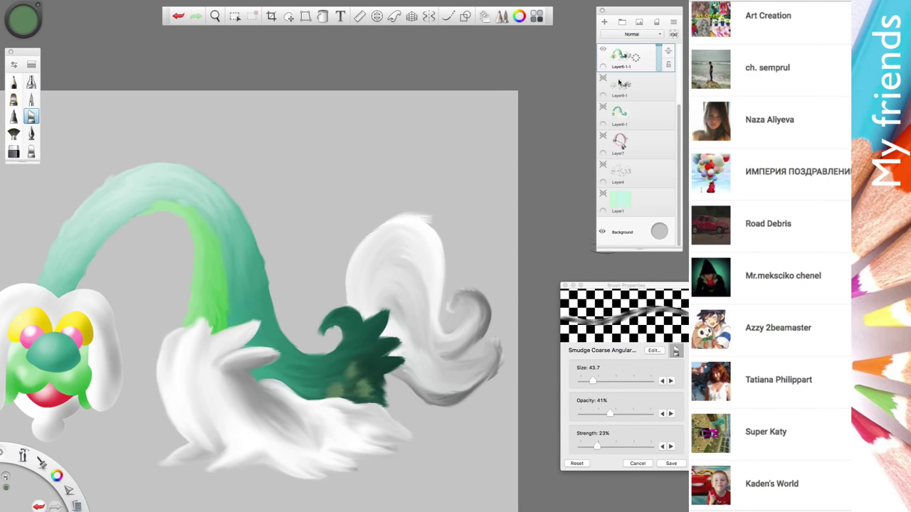
{"action": "scroll", "coordinate": [440, 388], "scroll_direction": "left", "scroll_amount": 5}
{"action": "left_click_drag", "start_coordinate": [444, 395], "coordinate": [473, 277]}
{"action": "scroll", "coordinate": [166, 365], "scroll_direction": "up", "scroll_amount": 4}
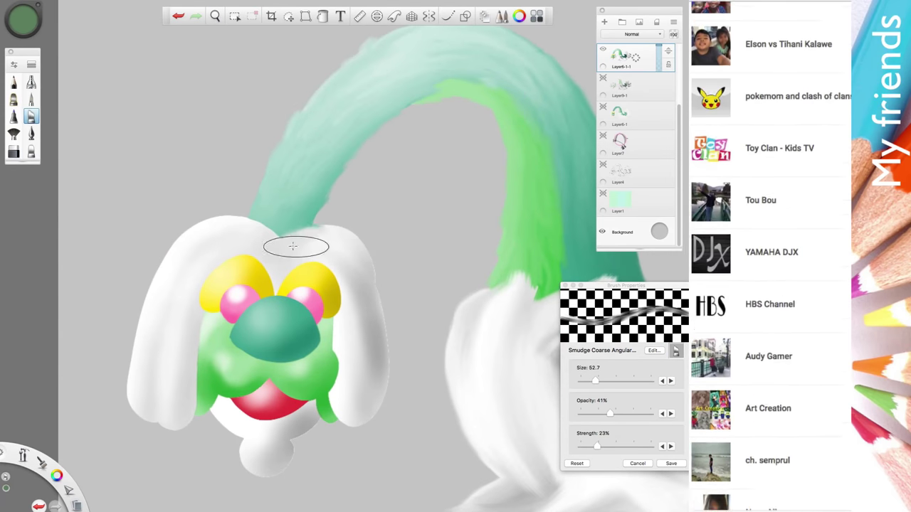
{"action": "mouse_move", "coordinate": [295, 246]}
{"action": "left_mouse_down"}
{"action": "mouse_move", "coordinate": [331, 247]}
{"action": "mouse_move", "coordinate": [309, 251]}
{"action": "mouse_move", "coordinate": [329, 227]}
{"action": "mouse_move", "coordinate": [350, 251]}
{"action": "mouse_move", "coordinate": [385, 363]}
{"action": "left_mouse_up"}
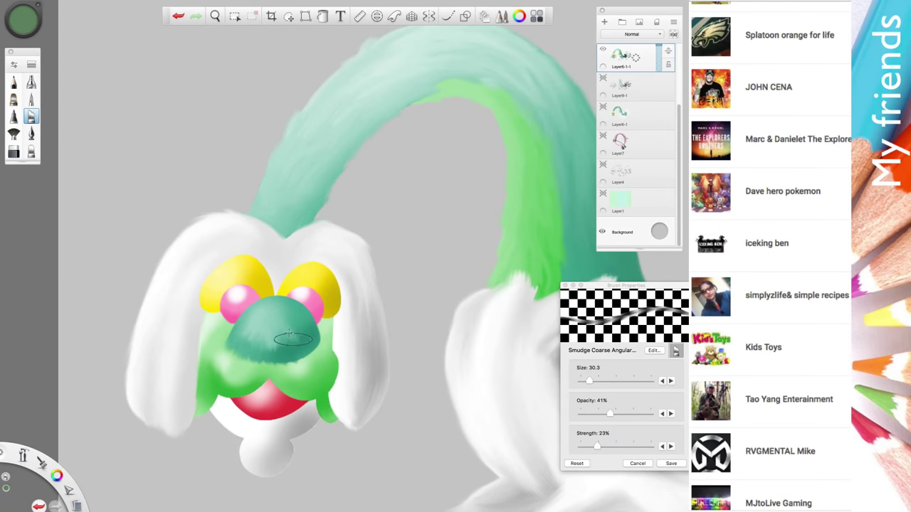
Smudge the teal nose and green muzzle into short downward fur at size 30.3, opacity 41% and strength 8%
{"action": "left_click_drag", "start_coordinate": [298, 352], "coordinate": [305, 325]}
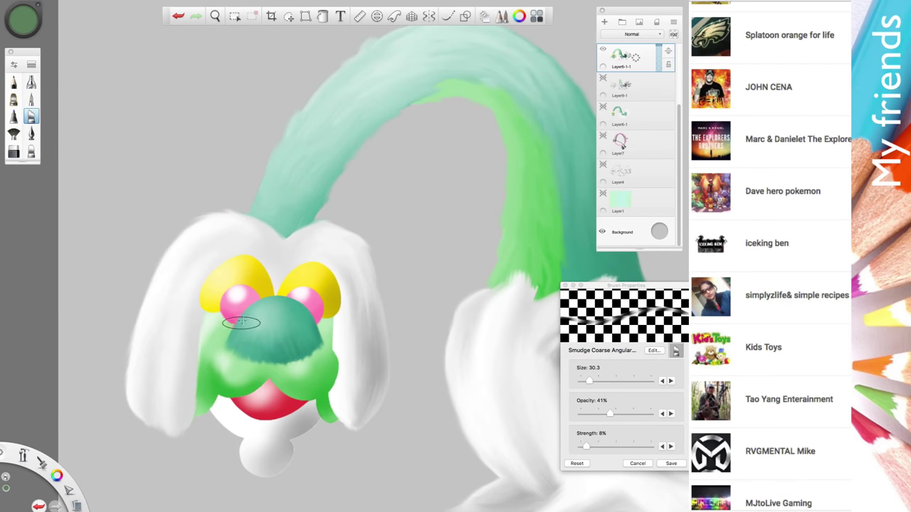
{"action": "left_click_drag", "start_coordinate": [215, 320], "coordinate": [222, 380]}
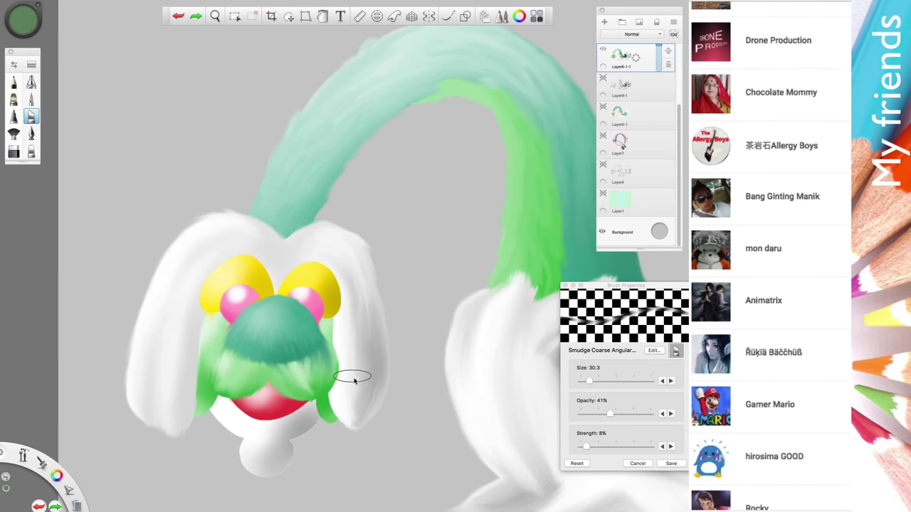
{"action": "scroll", "coordinate": [349, 372], "scroll_direction": "up", "scroll_amount": 3}
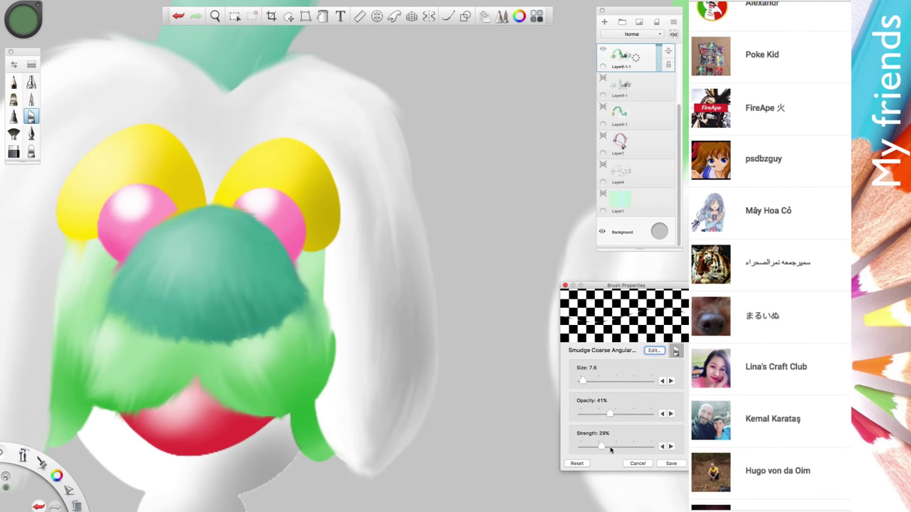
{"action": "key", "text": "super+z"}
{"action": "key", "text": "super+shift+z"}
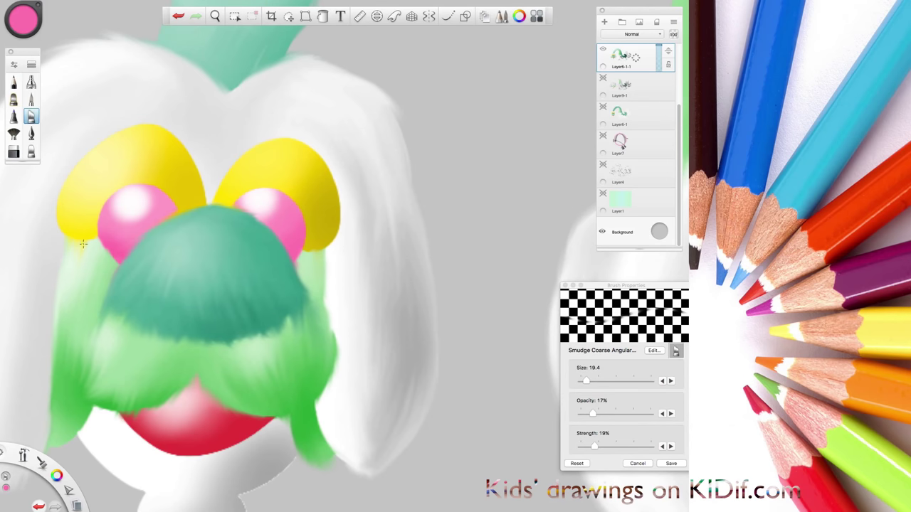
Smudge the edges of the white chin and small beard into soft fur at opacity 33% and strength 38%, starting at size 28.5
{"action": "left_click", "coordinate": [581, 382]}
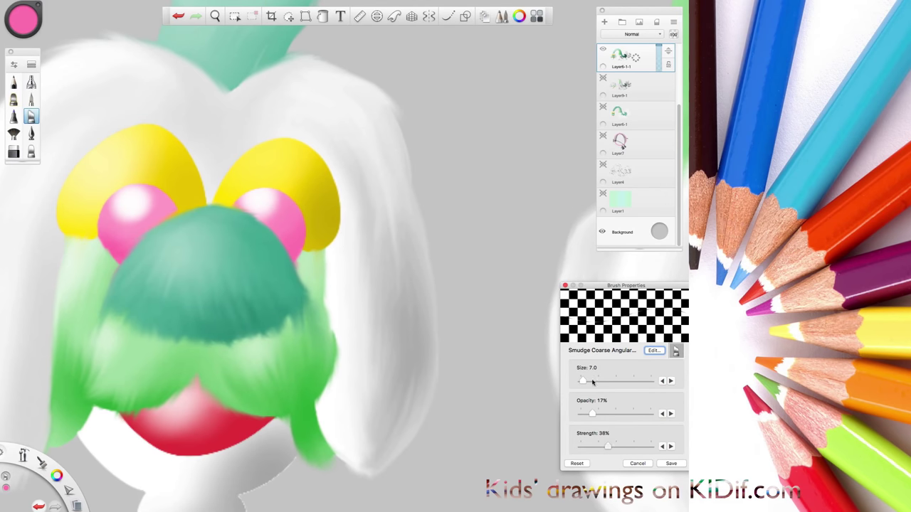
{"action": "scroll", "coordinate": [349, 356], "scroll_direction": "down", "scroll_amount": 3}
{"action": "scroll", "coordinate": [567, 425], "scroll_direction": "up", "scroll_amount": 3}
{"action": "left_click_drag", "start_coordinate": [235, 413], "coordinate": [262, 359]}
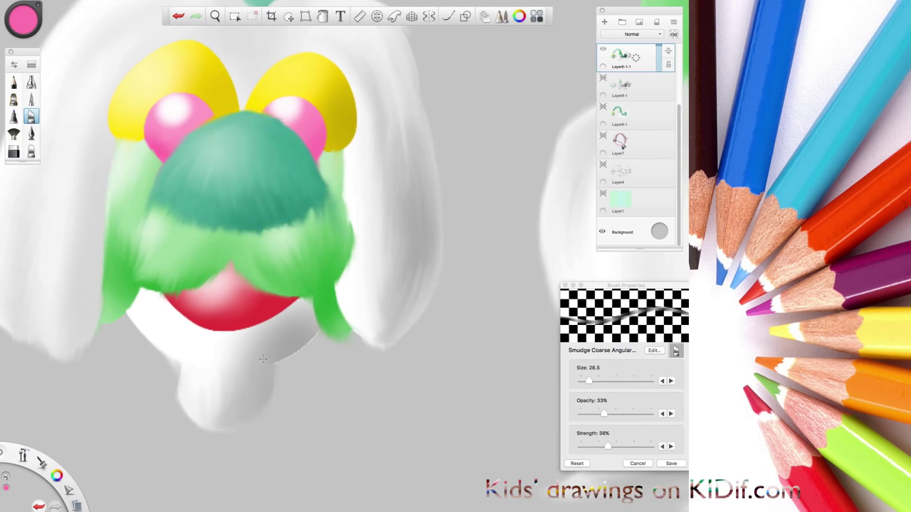
{"action": "left_click_drag", "start_coordinate": [359, 354], "coordinate": [439, 375]}
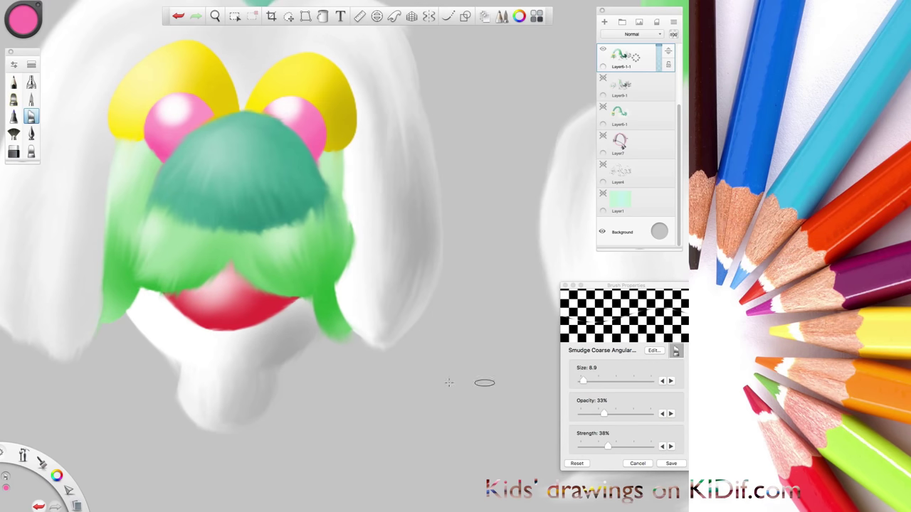
{"action": "scroll", "coordinate": [449, 383], "scroll_direction": "down", "scroll_amount": 3}
{"action": "scroll", "coordinate": [278, 367], "scroll_direction": "up", "scroll_amount": 3}
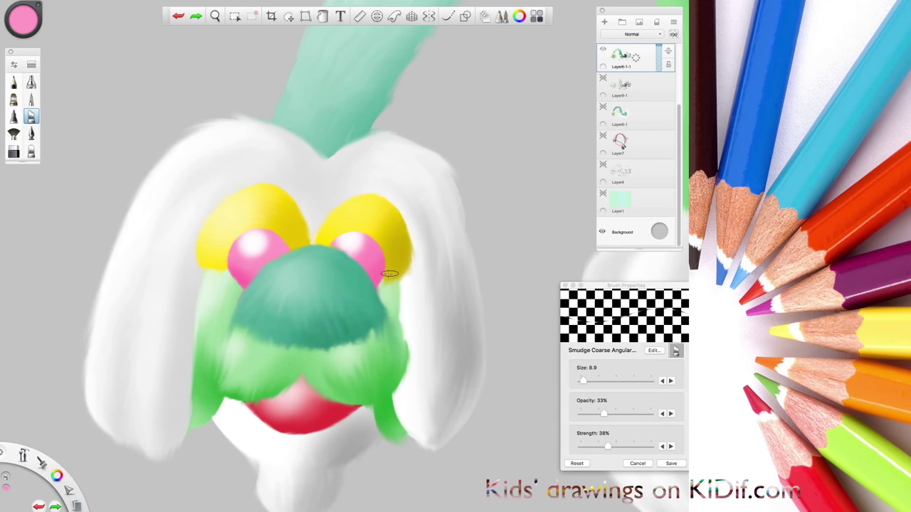
Smudge the white tail's curl and lower locks along their curves, raising opacity from 33% to 50% and strength from 93% to 100%
{"action": "scroll", "coordinate": [389, 274], "scroll_direction": "down", "scroll_amount": 3}
{"action": "scroll", "coordinate": [362, 431], "scroll_direction": "up", "scroll_amount": 5}
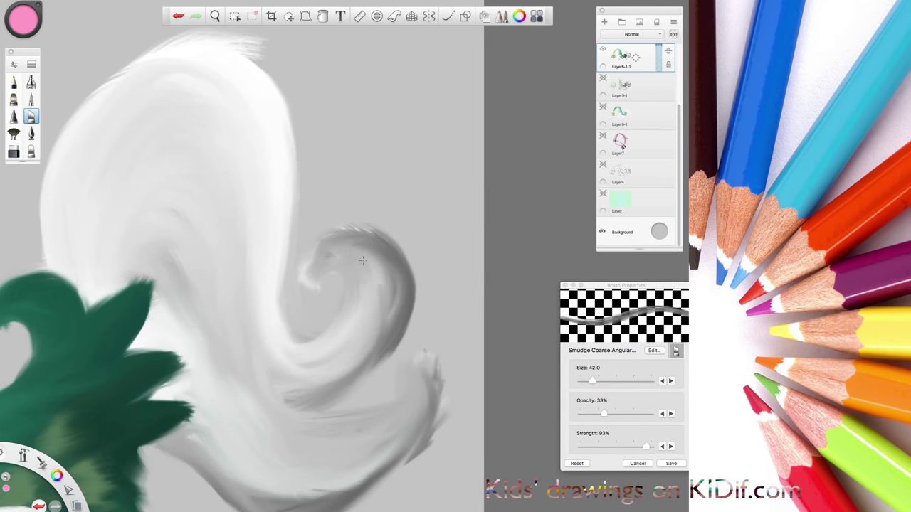
{"action": "mouse_move", "coordinate": [363, 262]}
{"action": "left_mouse_down"}
{"action": "mouse_move", "coordinate": [328, 248]}
{"action": "mouse_move", "coordinate": [386, 284]}
{"action": "mouse_move", "coordinate": [349, 260]}
{"action": "left_mouse_up"}
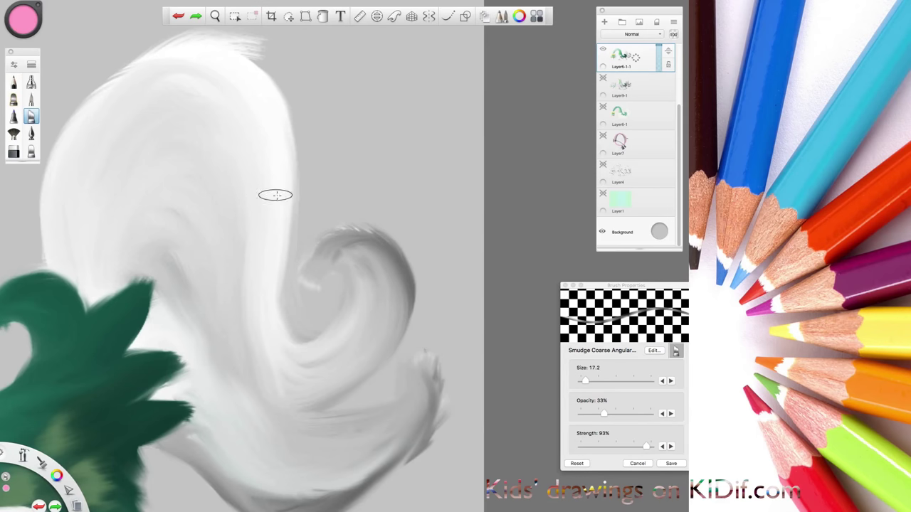
{"action": "mouse_move", "coordinate": [386, 309]}
{"action": "left_mouse_down"}
{"action": "mouse_move", "coordinate": [286, 360]}
{"action": "mouse_move", "coordinate": [377, 286]}
{"action": "mouse_move", "coordinate": [318, 361]}
{"action": "mouse_move", "coordinate": [327, 258]}
{"action": "mouse_move", "coordinate": [353, 275]}
{"action": "mouse_move", "coordinate": [318, 275]}
{"action": "mouse_move", "coordinate": [384, 288]}
{"action": "mouse_move", "coordinate": [386, 329]}
{"action": "mouse_move", "coordinate": [408, 291]}
{"action": "mouse_move", "coordinate": [333, 247]}
{"action": "mouse_move", "coordinate": [368, 239]}
{"action": "mouse_move", "coordinate": [338, 347]}
{"action": "mouse_move", "coordinate": [388, 286]}
{"action": "mouse_move", "coordinate": [313, 290]}
{"action": "mouse_move", "coordinate": [321, 263]}
{"action": "left_mouse_up"}
{"action": "mouse_move", "coordinate": [461, 321]}
{"action": "left_mouse_down"}
{"action": "mouse_move", "coordinate": [354, 237]}
{"action": "mouse_move", "coordinate": [392, 298]}
{"action": "mouse_move", "coordinate": [368, 313]}
{"action": "mouse_move", "coordinate": [337, 356]}
{"action": "left_mouse_up"}
{"action": "key", "text": "space"}
{"action": "scroll", "coordinate": [406, 344], "scroll_direction": "up", "scroll_amount": 5}
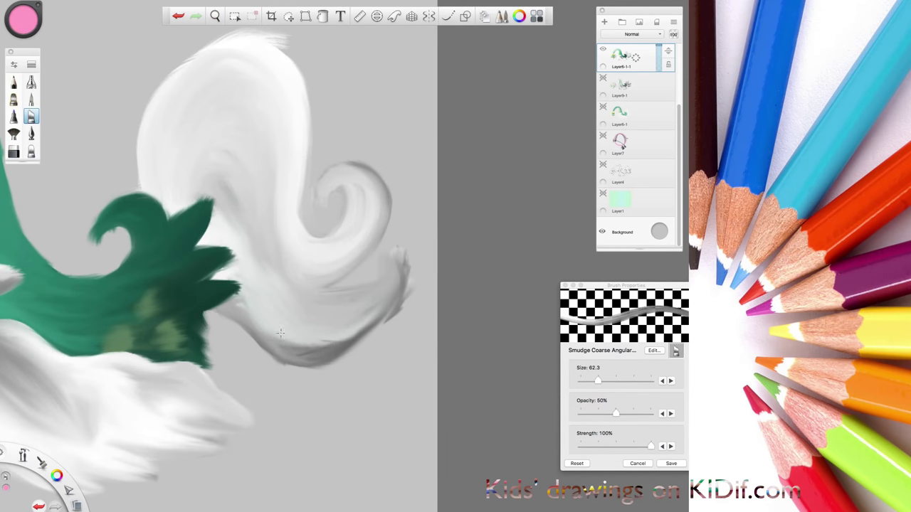
{"action": "mouse_move", "coordinate": [426, 315]}
{"action": "left_mouse_down"}
{"action": "mouse_move", "coordinate": [281, 320]}
{"action": "mouse_move", "coordinate": [314, 346]}
{"action": "mouse_move", "coordinate": [384, 313]}
{"action": "mouse_move", "coordinate": [264, 334]}
{"action": "mouse_move", "coordinate": [249, 315]}
{"action": "mouse_move", "coordinate": [336, 340]}
{"action": "left_mouse_up"}
Smudge grey shading along the tail's underside at size 35.0, opacity 50% and strength 100%, showing the outline layer Layer6-2 only as a guide
{"action": "scroll", "coordinate": [634, 143], "scroll_direction": "up", "scroll_amount": 3}
{"action": "left_click", "coordinate": [603, 98]}
{"action": "key", "text": "bracketleft"}
{"action": "key", "text": "bracketleft"}
{"action": "key", "text": "bracketleft"}
{"action": "key", "text": "bracketright"}
{"action": "key", "text": "bracketright"}
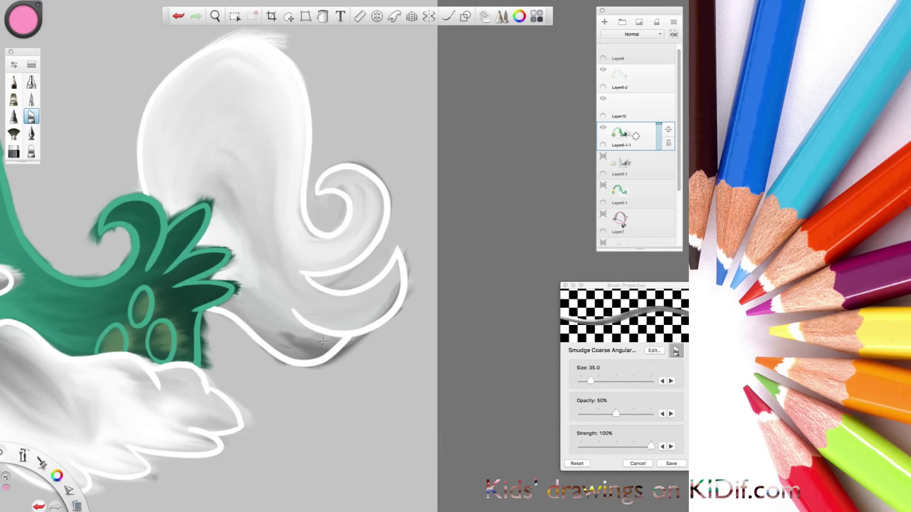
{"action": "mouse_move", "coordinate": [324, 341]}
{"action": "left_mouse_down"}
{"action": "mouse_move", "coordinate": [229, 270]}
{"action": "mouse_move", "coordinate": [259, 302]}
{"action": "mouse_move", "coordinate": [226, 271]}
{"action": "left_mouse_up"}
{"action": "left_click_drag", "start_coordinate": [281, 326], "coordinate": [228, 285]}
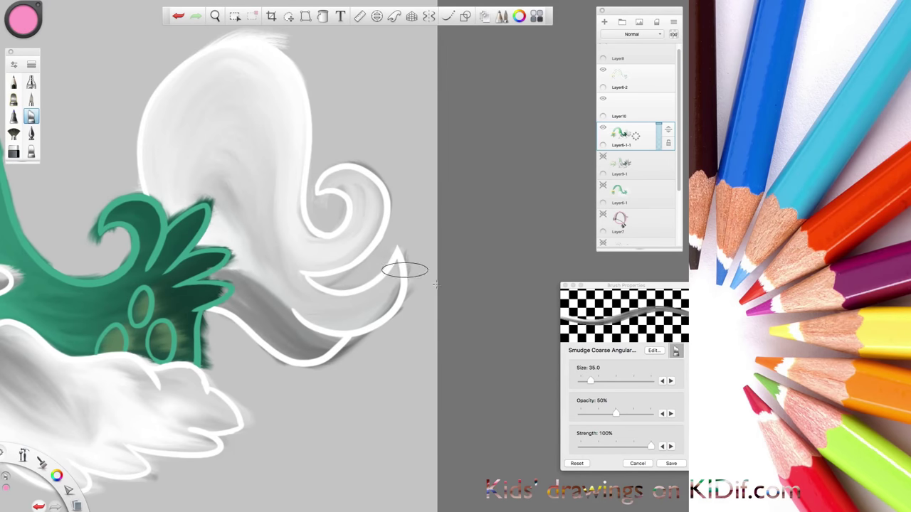
{"action": "left_click", "coordinate": [602, 69]}
Blend the tail's grey underside into the white fur, softening it with Smudge Soft Flat Brush at size 15.7, opacity 28% and strength 32%
{"action": "mouse_move", "coordinate": [346, 325]}
{"action": "left_mouse_down"}
{"action": "mouse_move", "coordinate": [284, 294]}
{"action": "mouse_move", "coordinate": [342, 331]}
{"action": "left_mouse_up"}
{"action": "scroll", "coordinate": [375, 376], "scroll_direction": "up", "scroll_amount": 3}
{"action": "left_click_drag", "start_coordinate": [374, 376], "coordinate": [364, 385]}
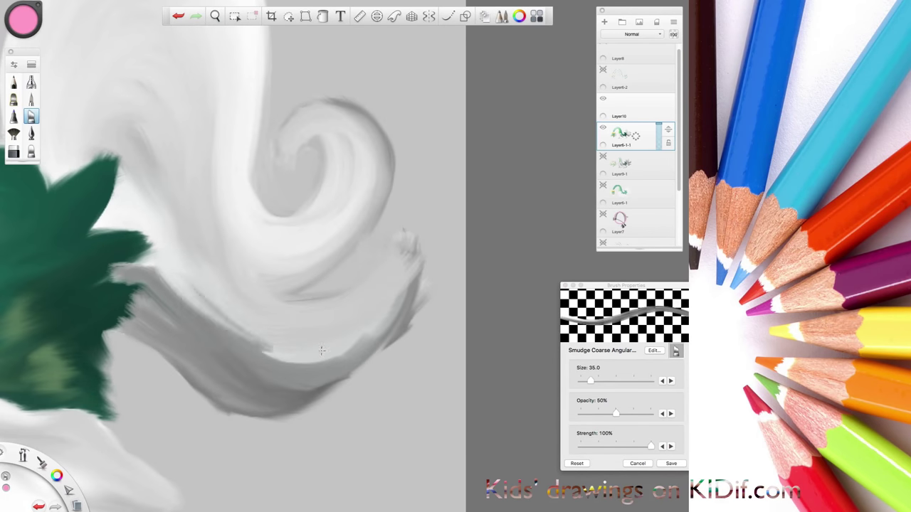
{"action": "mouse_move", "coordinate": [342, 348]}
{"action": "left_mouse_down"}
{"action": "mouse_move", "coordinate": [187, 272]}
{"action": "mouse_move", "coordinate": [154, 269]}
{"action": "mouse_move", "coordinate": [205, 315]}
{"action": "mouse_move", "coordinate": [147, 263]}
{"action": "mouse_move", "coordinate": [382, 291]}
{"action": "mouse_move", "coordinate": [361, 358]}
{"action": "left_mouse_up"}
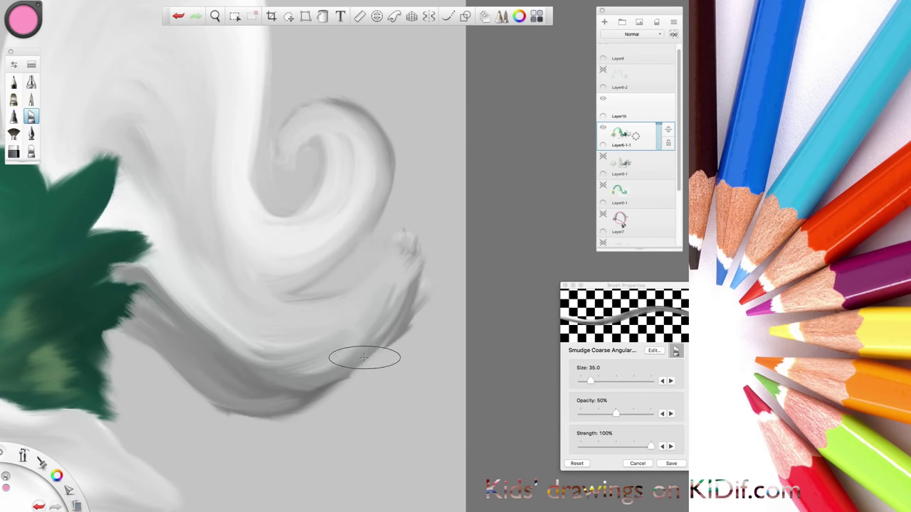
{"action": "key", "text": "b"}
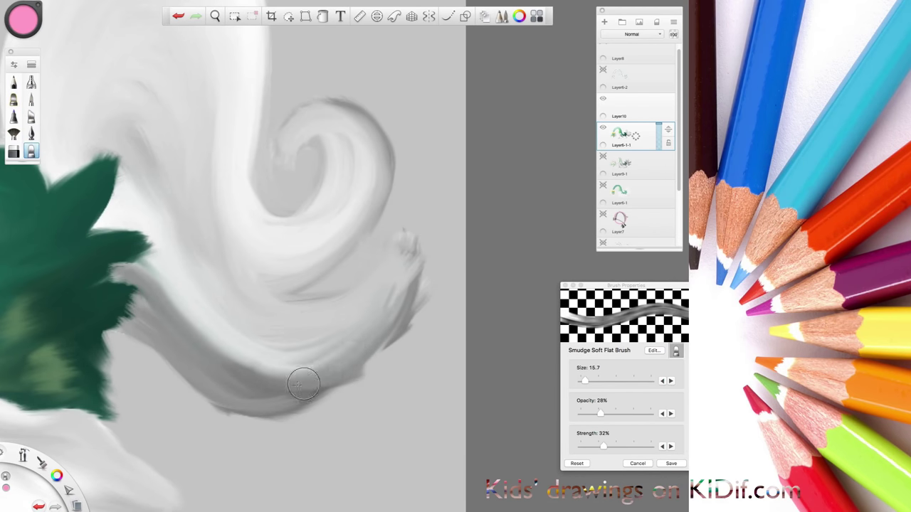
{"action": "left_click", "coordinate": [31, 117]}
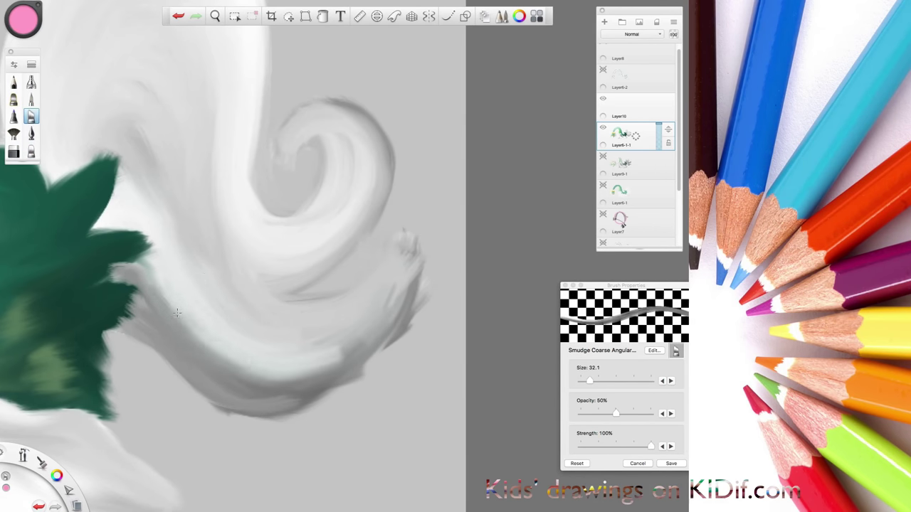
Change the background color to white and erase the stray fur around the tail's lower lock to leave a clean pointed tip
{"action": "scroll", "coordinate": [264, 369], "scroll_direction": "down", "scroll_amount": 5}
{"action": "scroll", "coordinate": [345, 326], "scroll_direction": "up", "scroll_amount": 5}
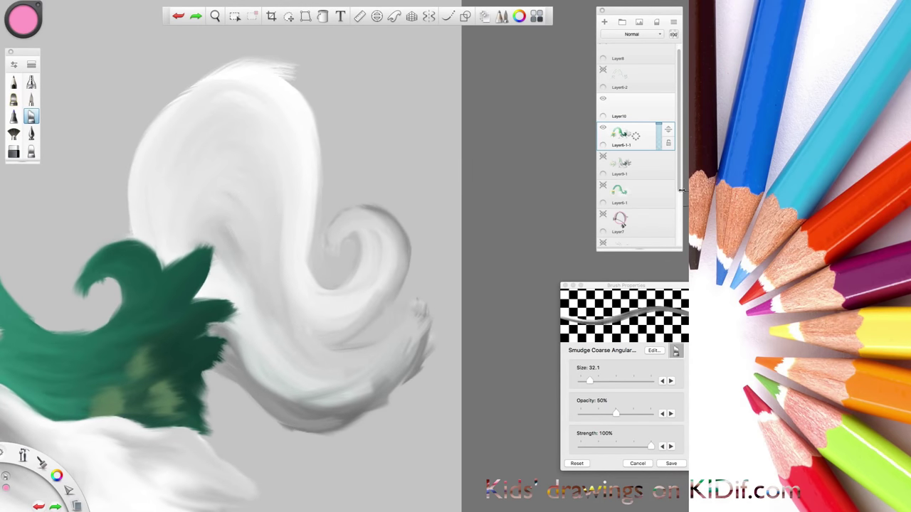
{"action": "scroll", "coordinate": [681, 190], "scroll_direction": "down", "scroll_amount": 5}
{"action": "mouse_move", "coordinate": [376, 291]}
{"action": "left_mouse_down"}
{"action": "mouse_move", "coordinate": [235, 370]}
{"action": "mouse_move", "coordinate": [314, 420]}
{"action": "mouse_move", "coordinate": [289, 361]}
{"action": "mouse_move", "coordinate": [240, 368]}
{"action": "mouse_move", "coordinate": [301, 421]}
{"action": "mouse_move", "coordinate": [325, 413]}
{"action": "mouse_move", "coordinate": [371, 340]}
{"action": "mouse_move", "coordinate": [427, 287]}
{"action": "mouse_move", "coordinate": [370, 403]}
{"action": "left_mouse_up"}
{"action": "key", "text": "e"}
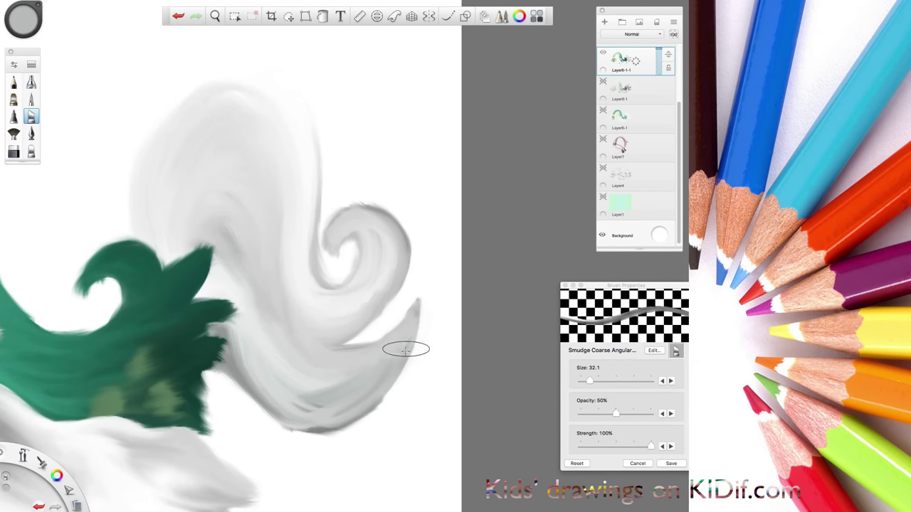
Refine the dark green tuft tips and the white tail's fur with smudge sizes 18.1 and 31.9, opacity 50% and strength 100%
{"action": "key", "text": "bracketleft"}
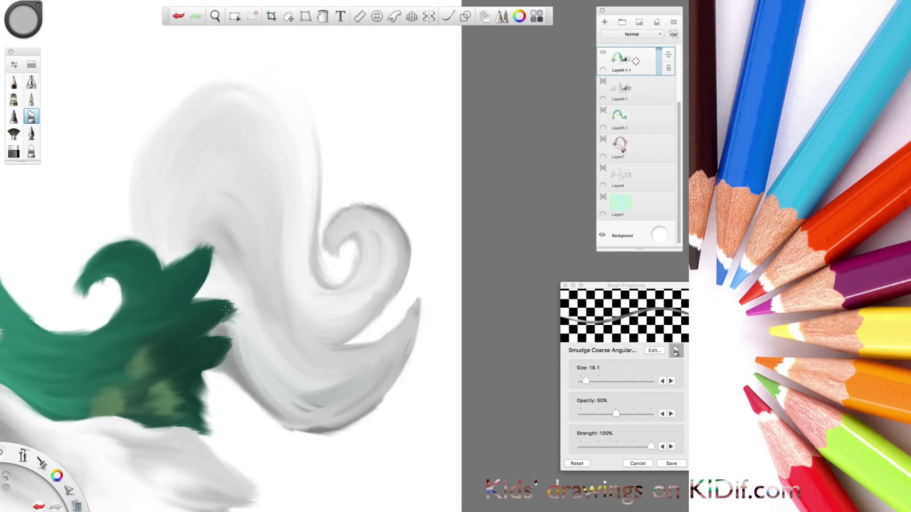
{"action": "scroll", "coordinate": [417, 437], "scroll_direction": "down", "scroll_amount": 5}
{"action": "scroll", "coordinate": [328, 268], "scroll_direction": "up", "scroll_amount": 5}
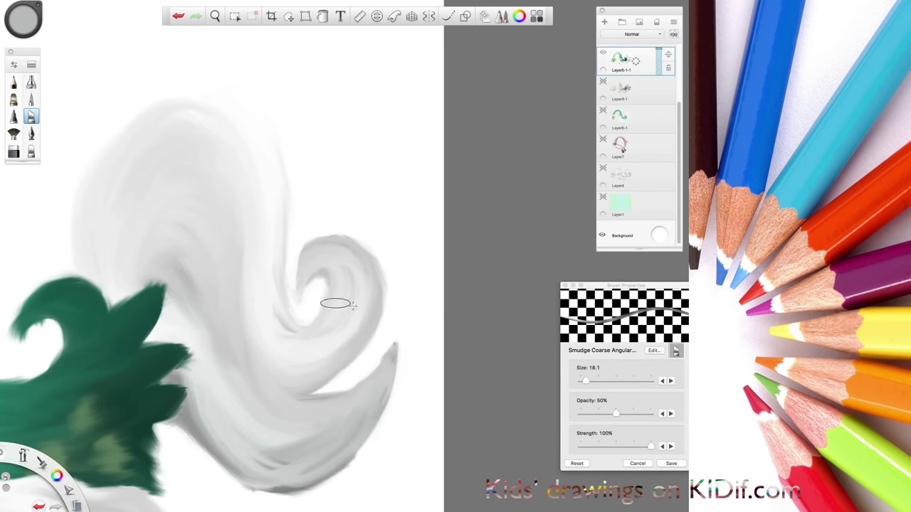
{"action": "scroll", "coordinate": [22, 450], "scroll_direction": "down", "scroll_amount": 5}
{"action": "scroll", "coordinate": [21, 450], "scroll_direction": "up", "scroll_amount": 5}
{"action": "key", "text": "bracketright"}
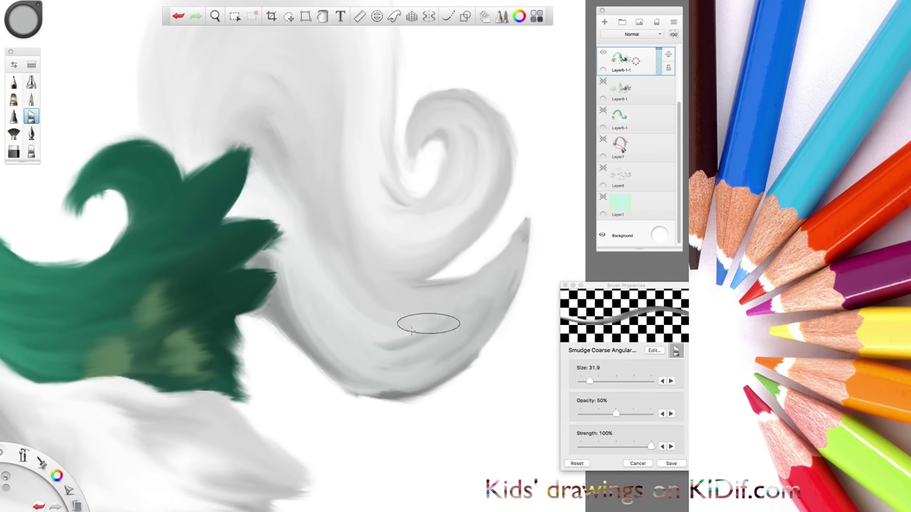
Lasso the whole dragon, shift it slightly to the left on the canvas and deselect it
{"action": "scroll", "coordinate": [76, 450], "scroll_direction": "down", "scroll_amount": 5}
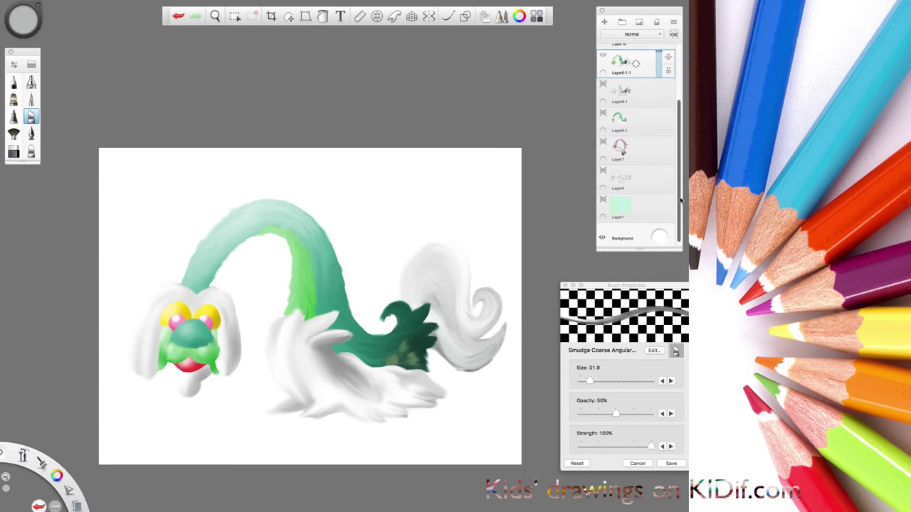
{"action": "left_click", "coordinate": [283, 16]}
{"action": "key", "text": "ctrl+d"}
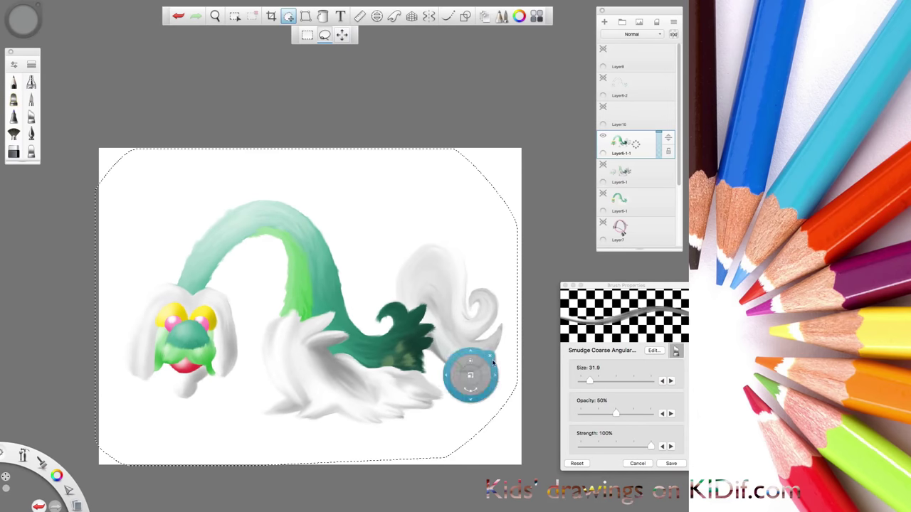
Smudge the tail's lower edge beside the green tufts at size 31.9, opacity 50% and strength 100%, undoing one stroke
{"action": "mouse_move", "coordinate": [427, 398]}
{"action": "left_mouse_down"}
{"action": "mouse_move", "coordinate": [347, 453]}
{"action": "mouse_move", "coordinate": [443, 372]}
{"action": "mouse_move", "coordinate": [396, 304]}
{"action": "left_mouse_up"}
{"action": "key", "text": "ctrl+z"}
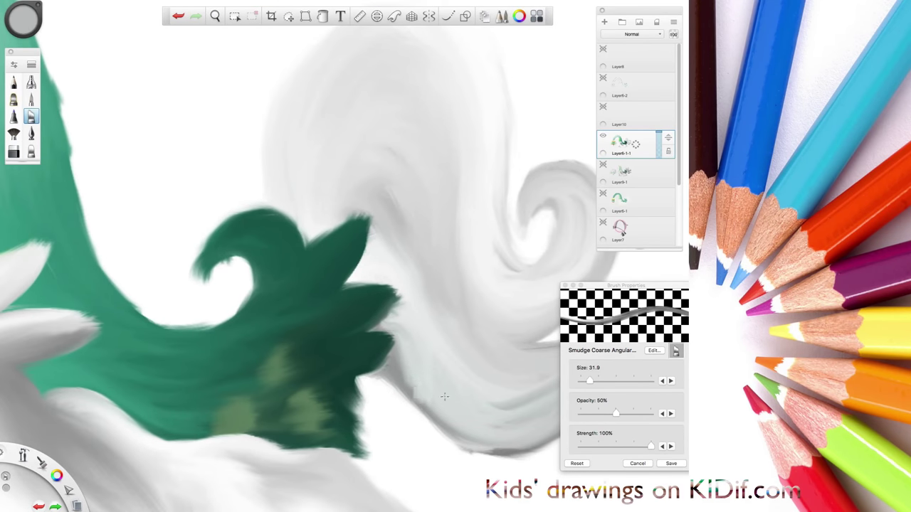
{"action": "left_click_drag", "start_coordinate": [447, 359], "coordinate": [107, 443]}
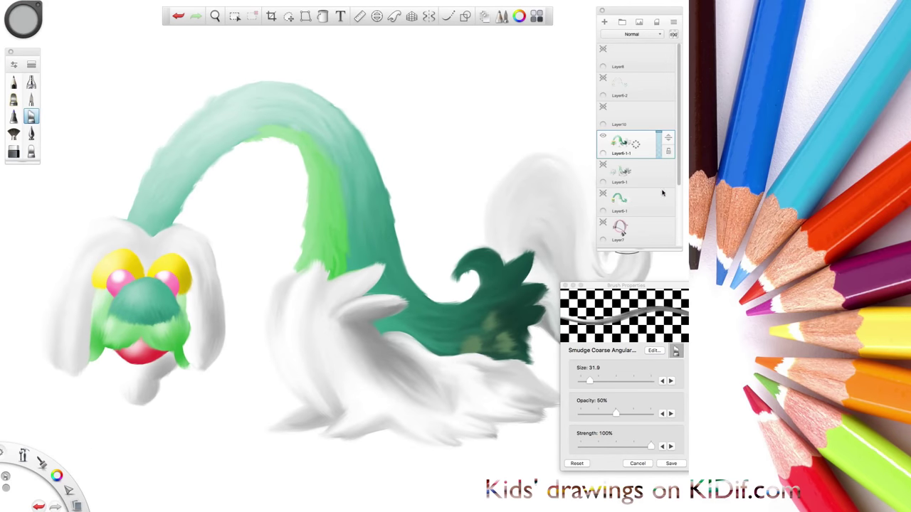
Show the pale green background layer Layer1 and add a black monogram signature beside the rear paws, with the interface hidden
{"action": "scroll", "coordinate": [662, 193], "scroll_direction": "down", "scroll_amount": 3}
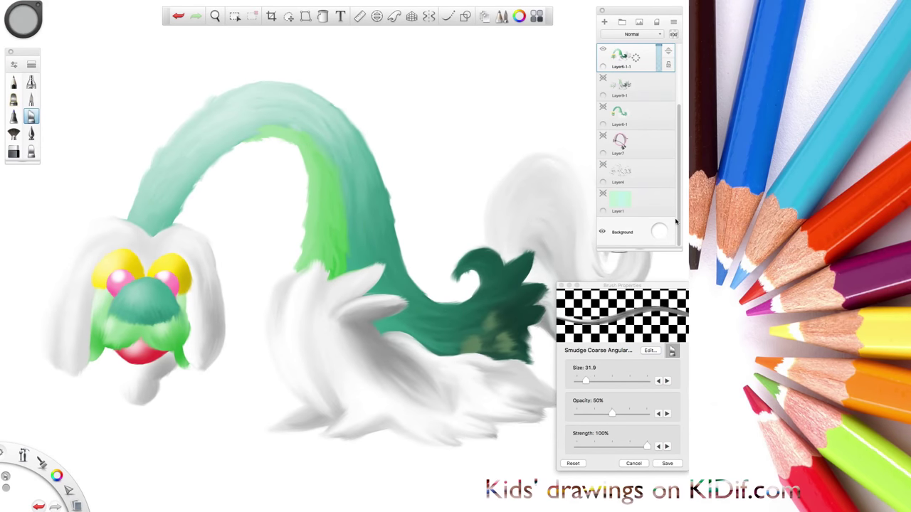
{"action": "left_click", "coordinate": [602, 193]}
{"action": "left_click", "coordinate": [31, 134]}
{"action": "key", "text": "Tab"}
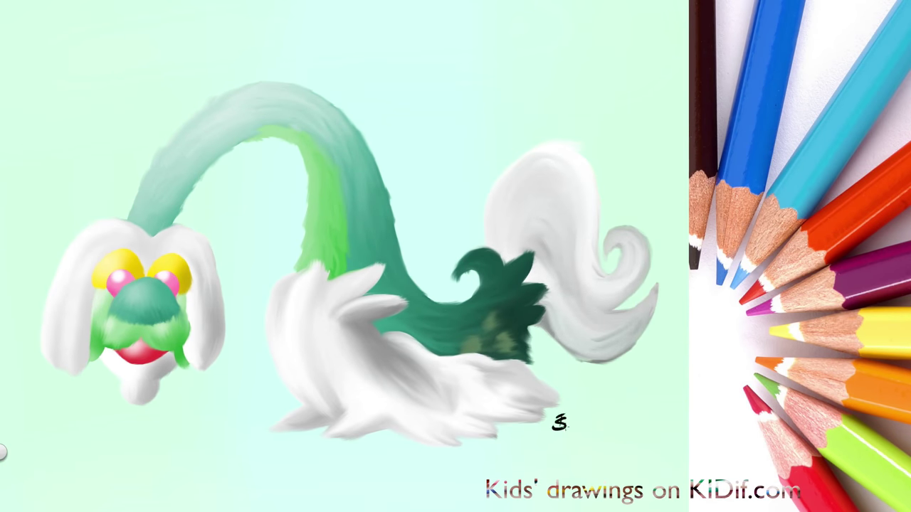